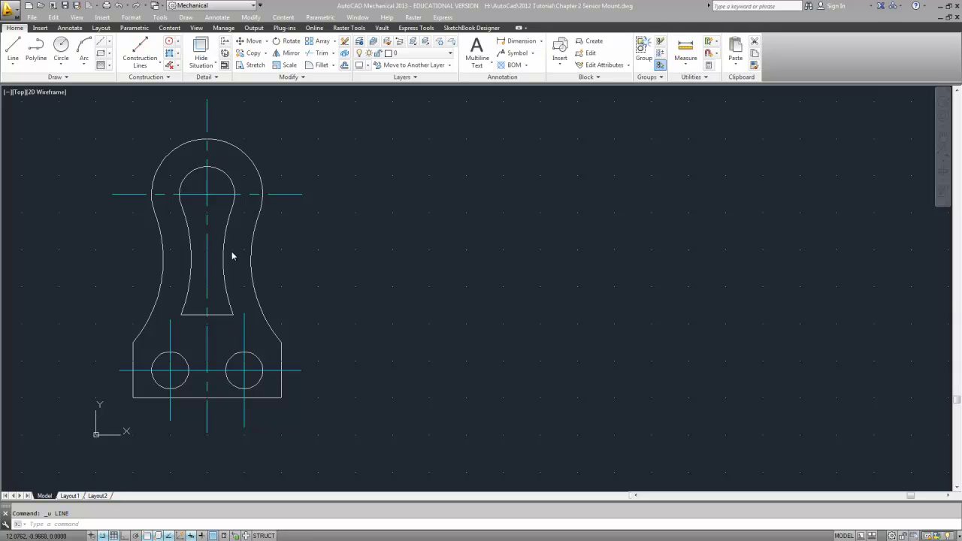
# Step: Draw the base's bottom edge as a horizontal line 4 units long, starting at point 6,1 and running to the right
pyautogui.click(13, 49)
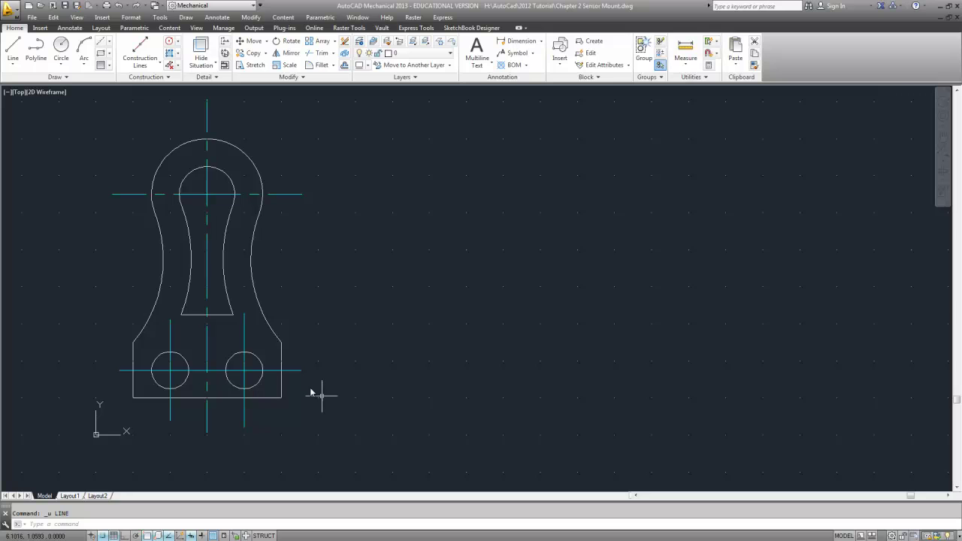
pyautogui.click(15, 51)
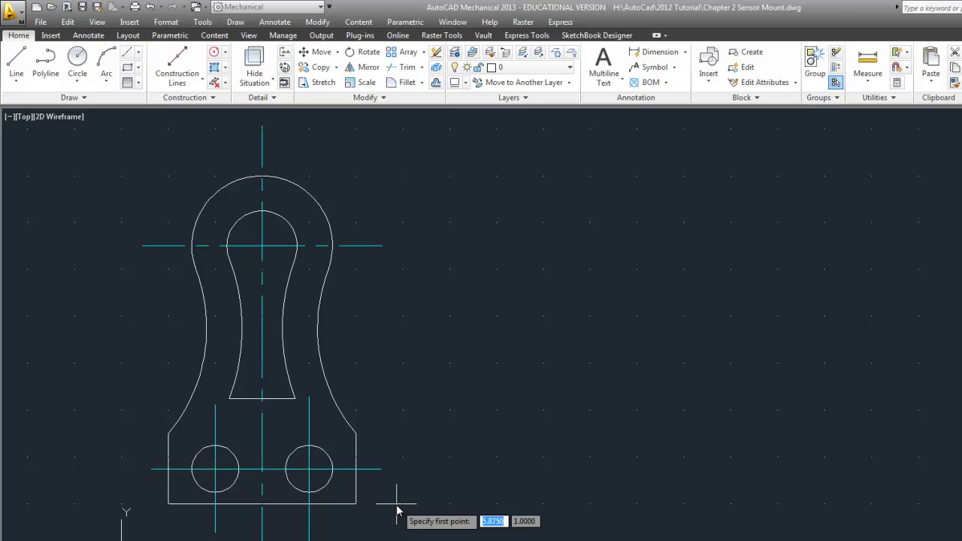
pyautogui.write('6')
pyautogui.press('Tab')
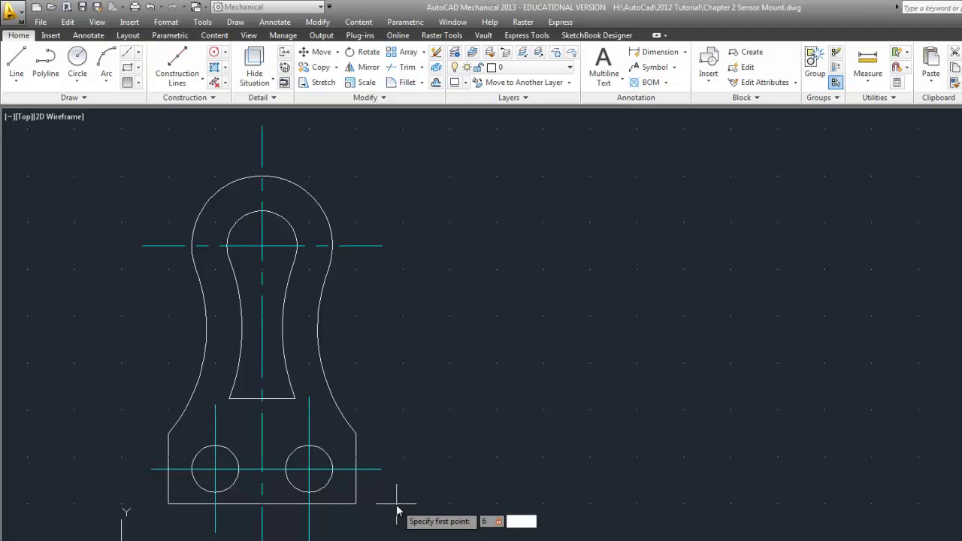
pyautogui.write('1')
pyautogui.press('Return')
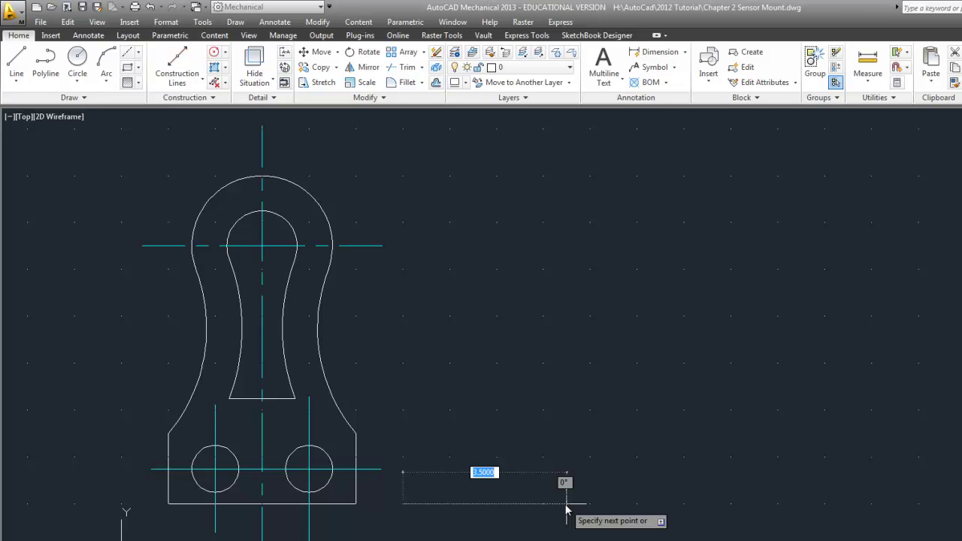
pyautogui.press('BackSpace')
pyautogui.write('4')
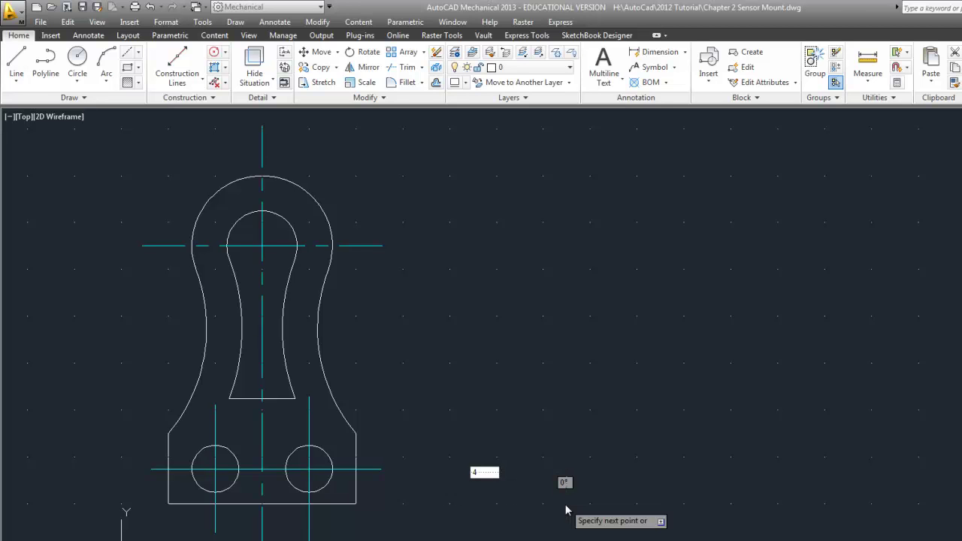
pyautogui.press('Return')
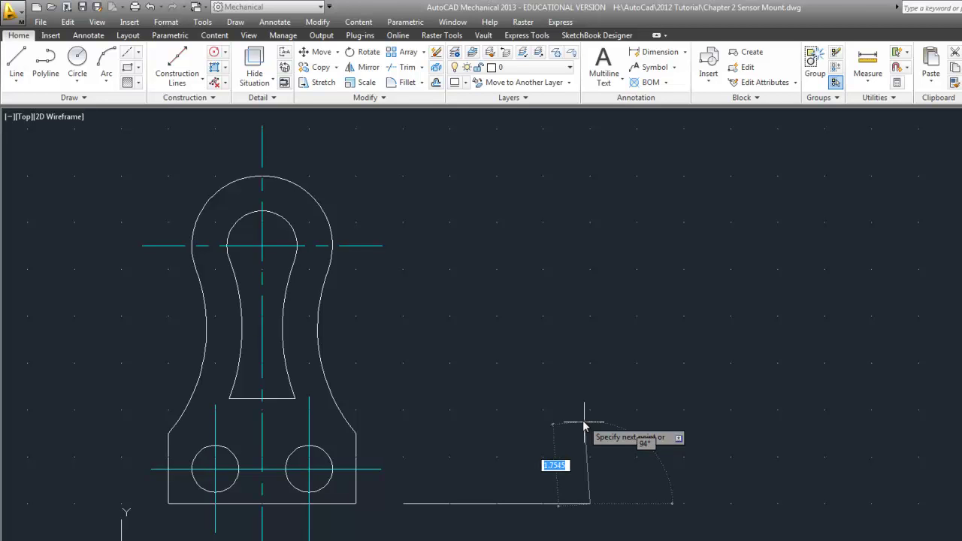
# Step: Add a vertical edge 1.5 units high going up from the right end of the new base line
pyautogui.write('1.5')
pyautogui.press('Return')
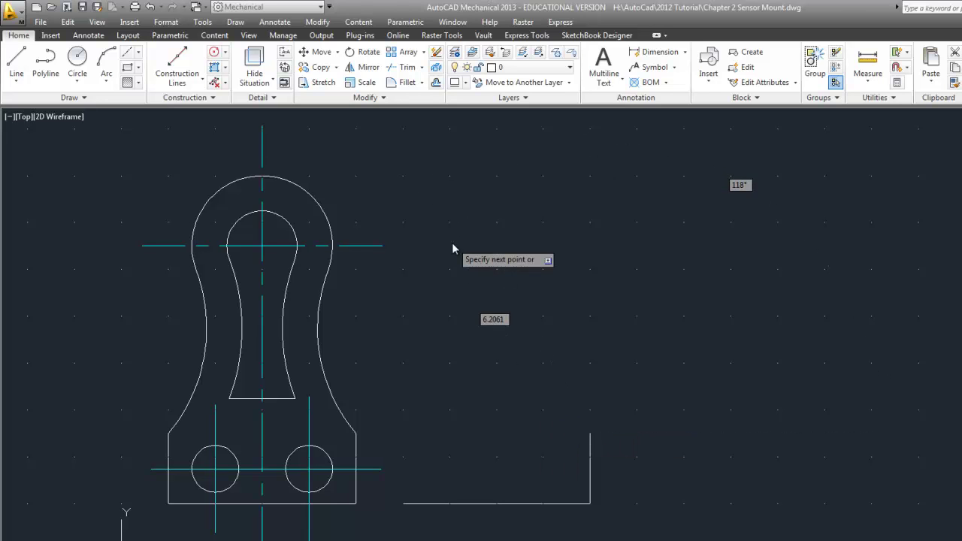
pyautogui.press('Escape')
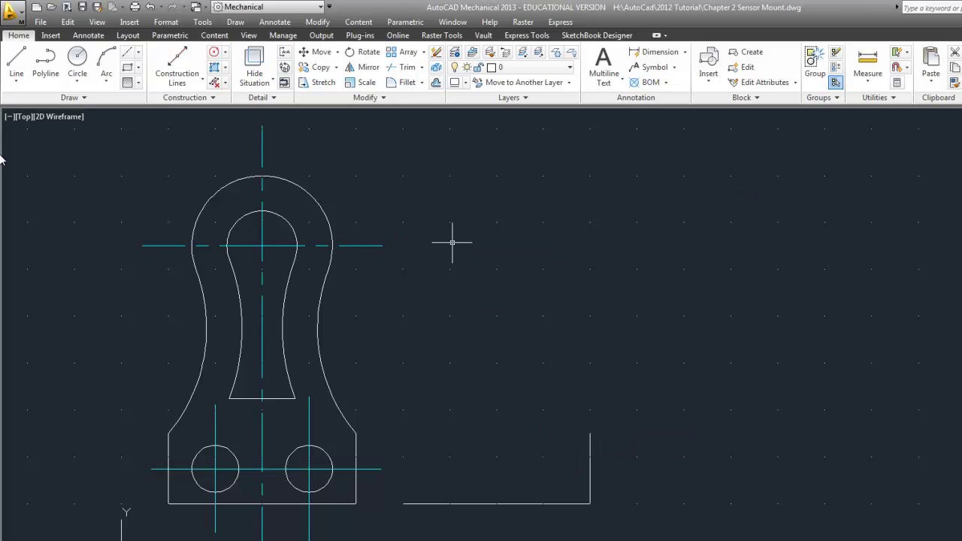
# Step: Draw a vertical line 1.5 units high going up from the left endpoint of the new base line
pyautogui.click(18, 64)
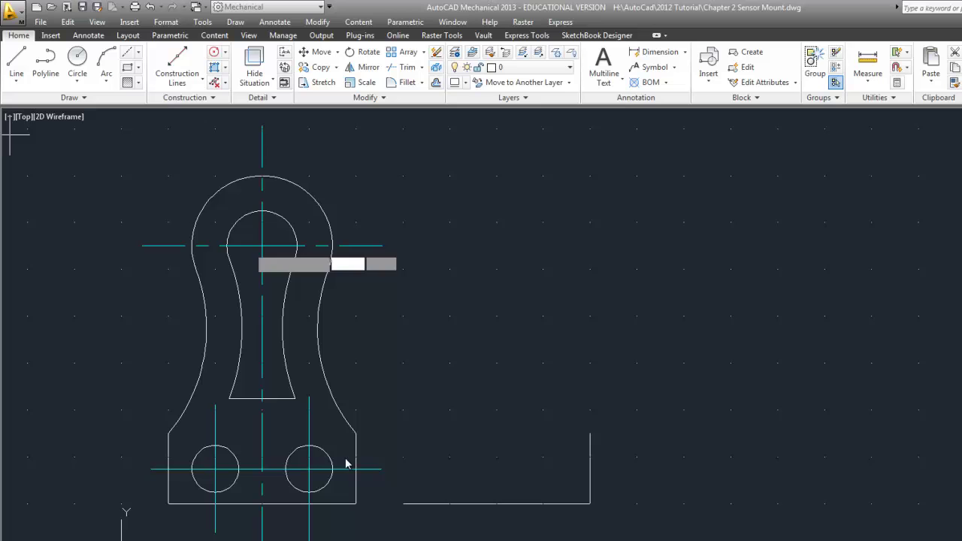
pyautogui.click(403, 504)
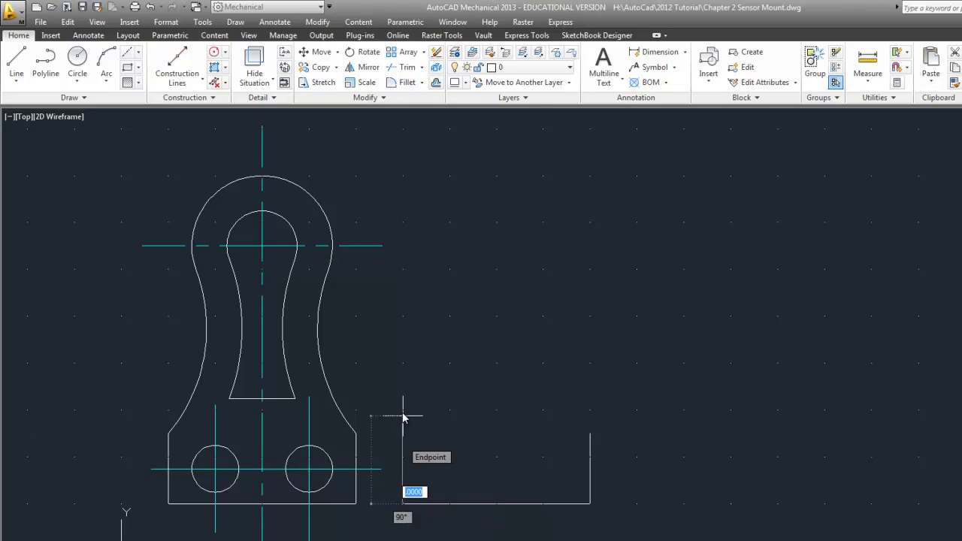
pyautogui.write('1.5')
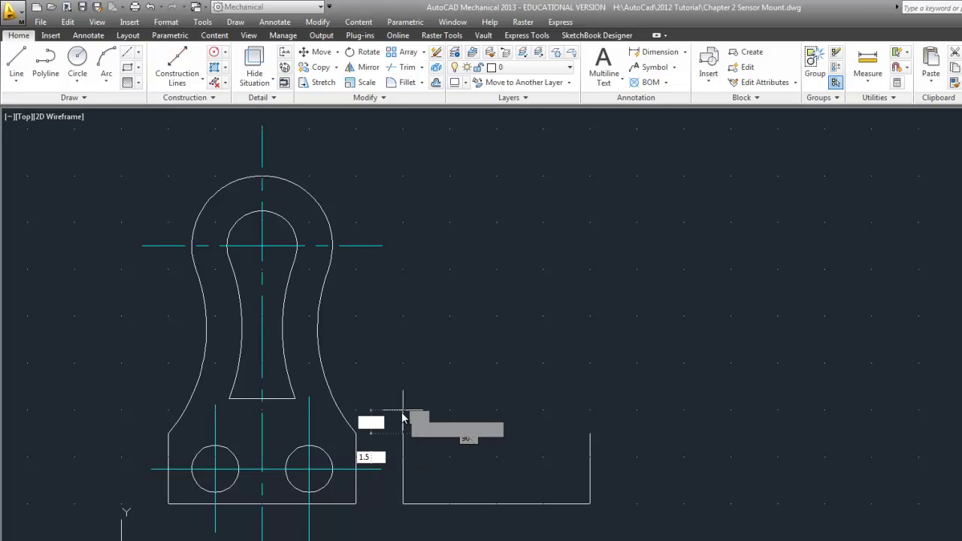
pyautogui.press('Return')
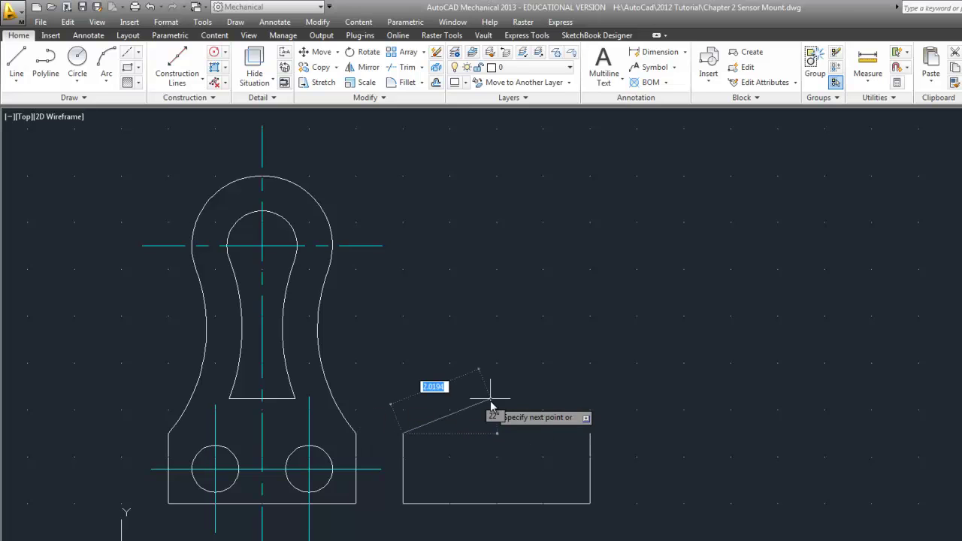
pyautogui.press('Escape')
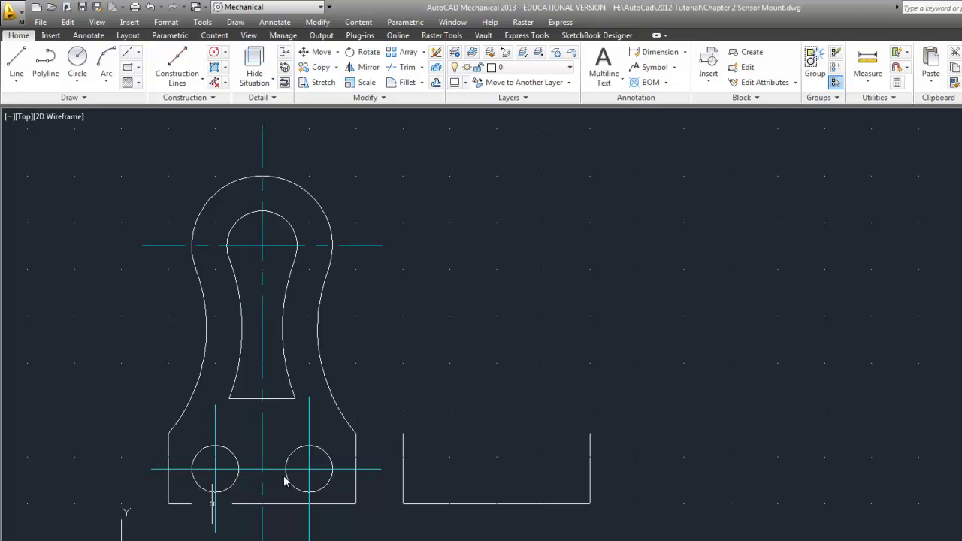
pyautogui.click(152, 6)
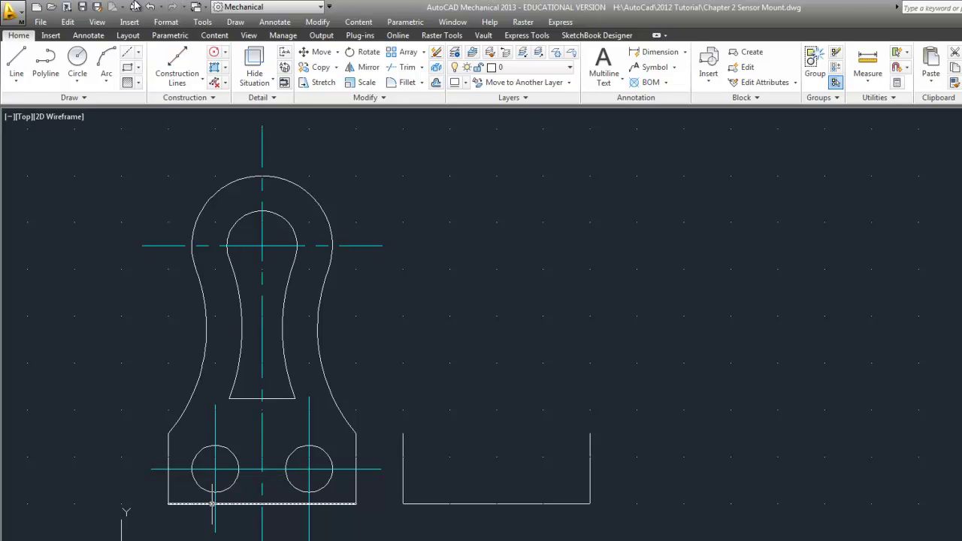
# Step: Draw a circle with a diameter of 1, centered on the lower-left corner of the new base outline
pyautogui.click(76, 82)
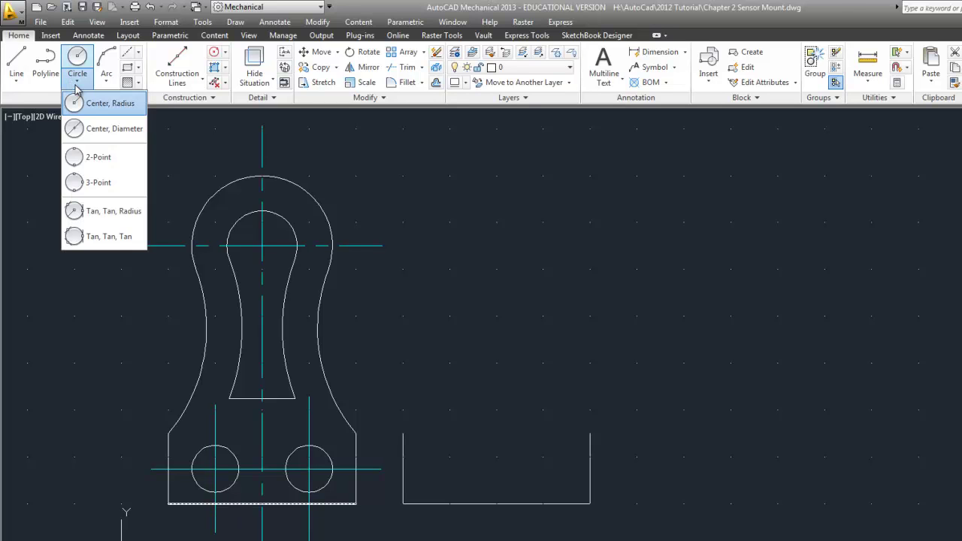
pyautogui.click(96, 129)
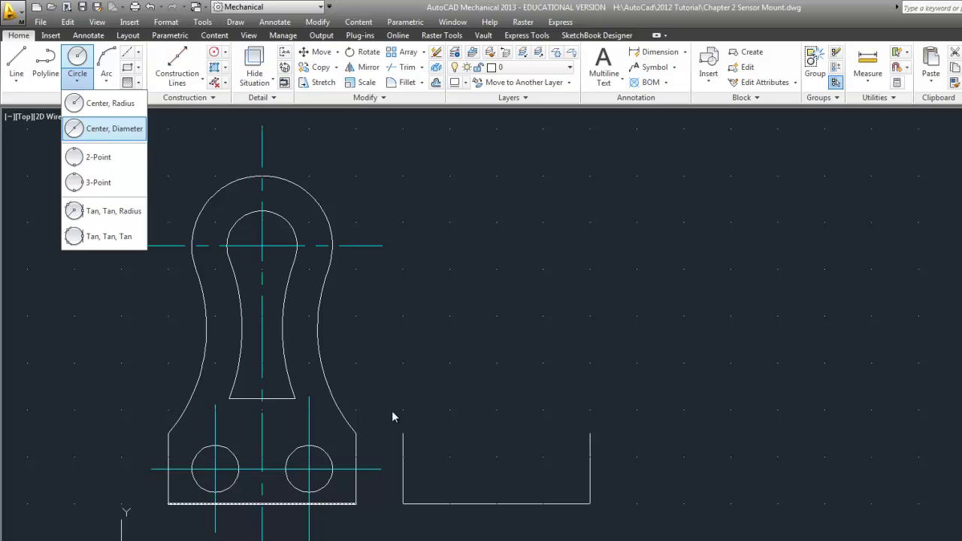
pyautogui.click(403, 505)
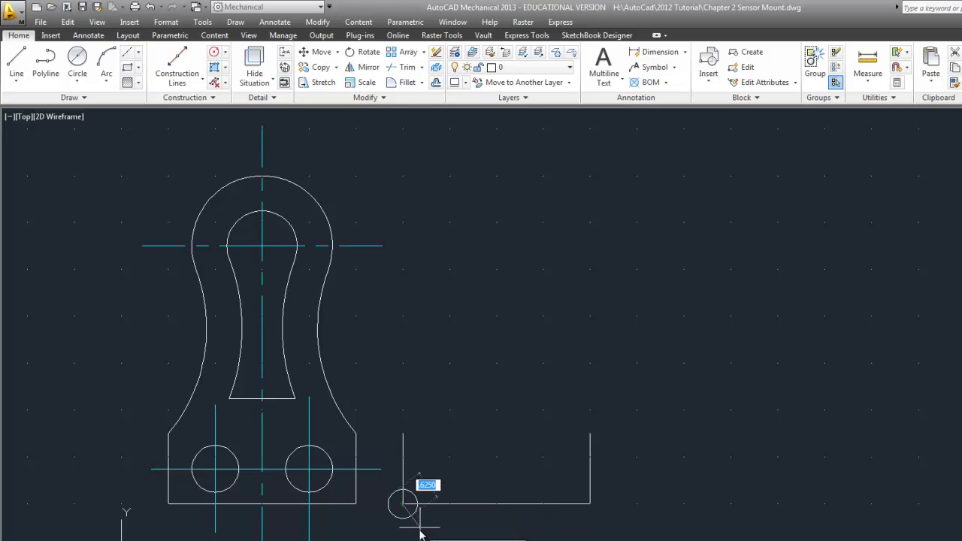
pyautogui.write('1')
pyautogui.press('Return')
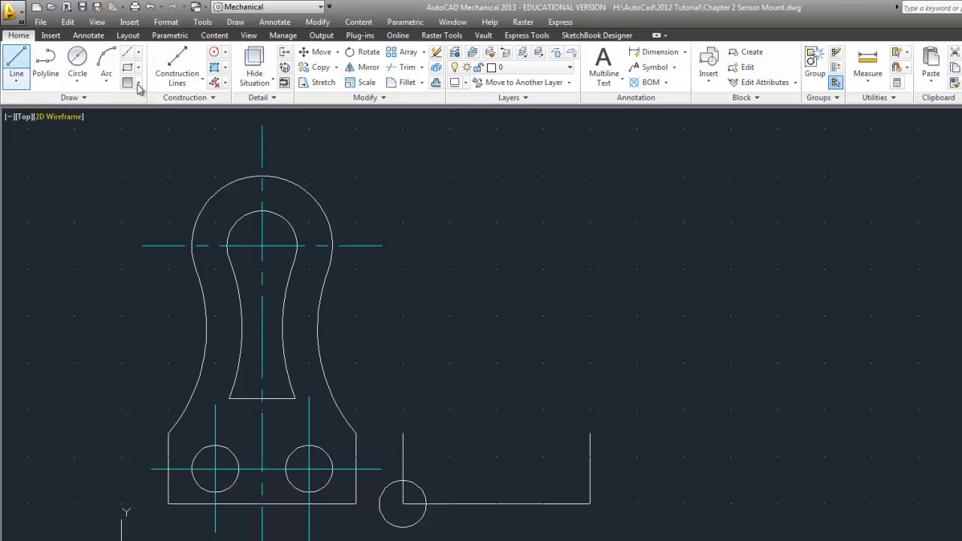
# Step: Move the new circle from the base's lower-left corner by 1 in X and 0.75 in Y
pyautogui.click(315, 51)
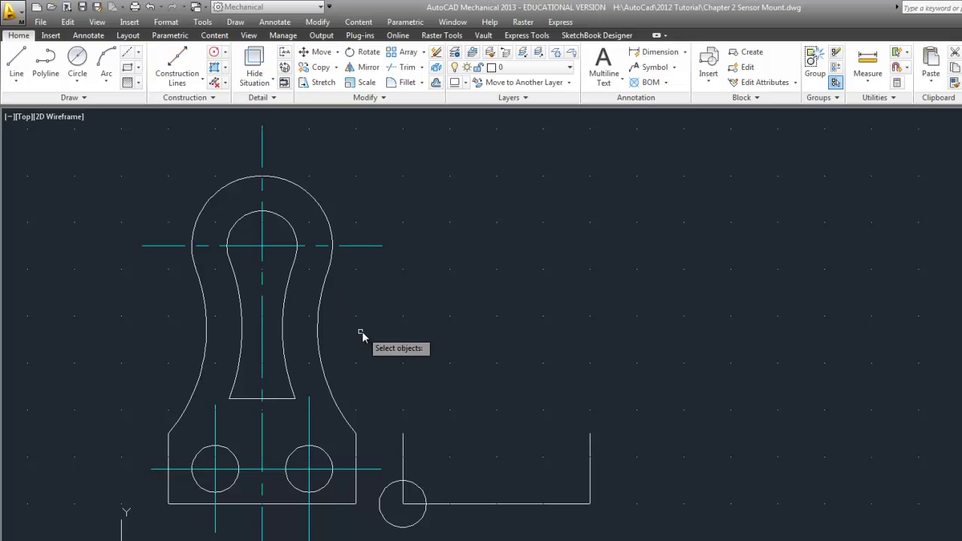
pyautogui.click(426, 496)
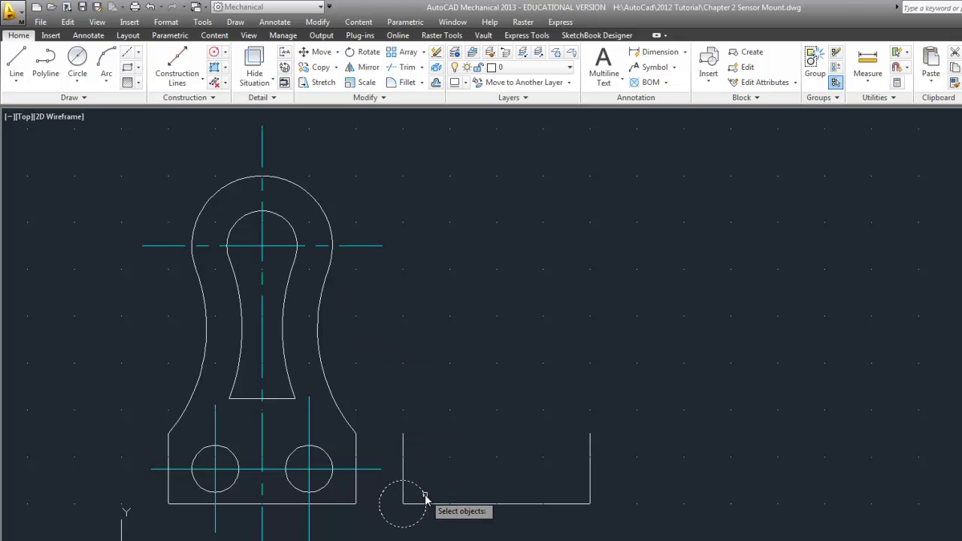
pyautogui.press('Return')
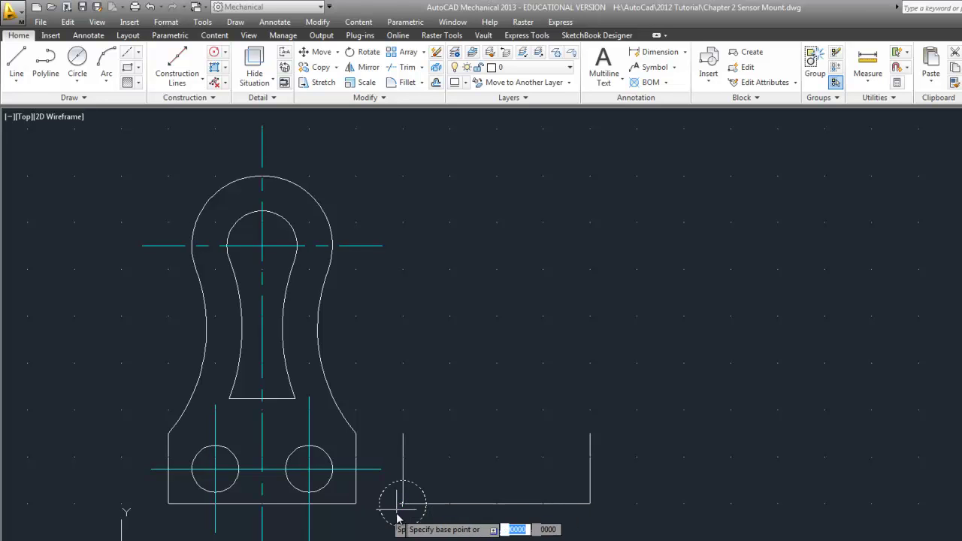
pyautogui.click(402, 508)
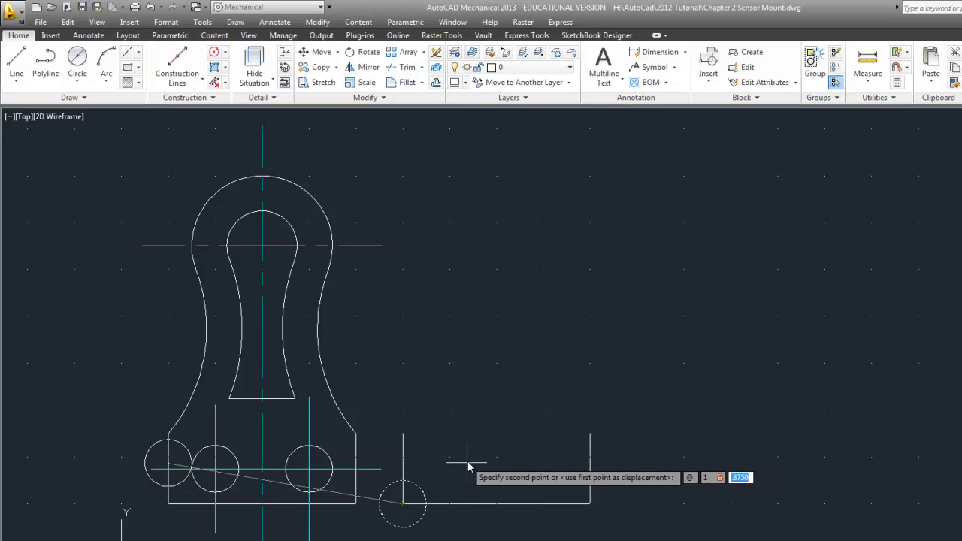
pyautogui.write('.75')
pyautogui.press('Return')
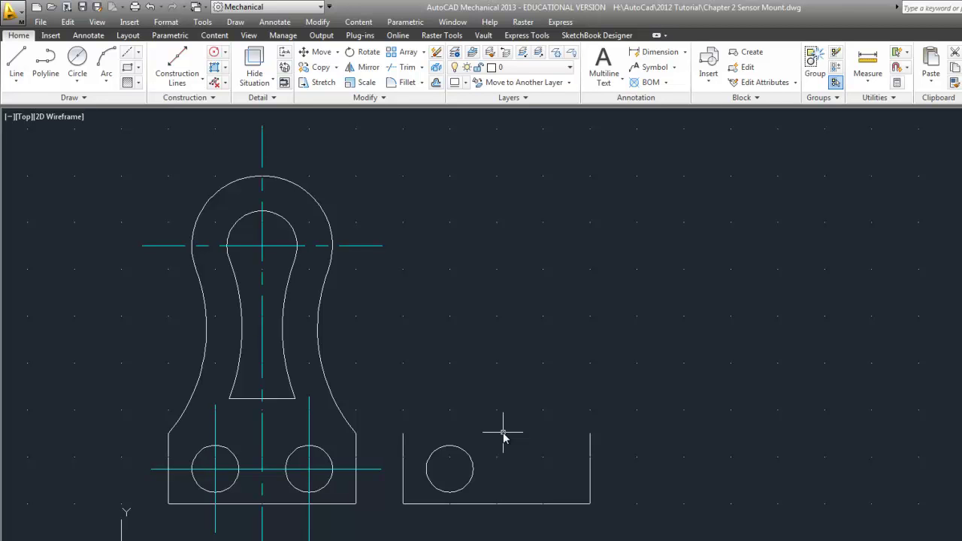
# Step: Copy the circle in the new base outline by a distance of 2 at an angle of 0 degrees
pyautogui.click(472, 466)
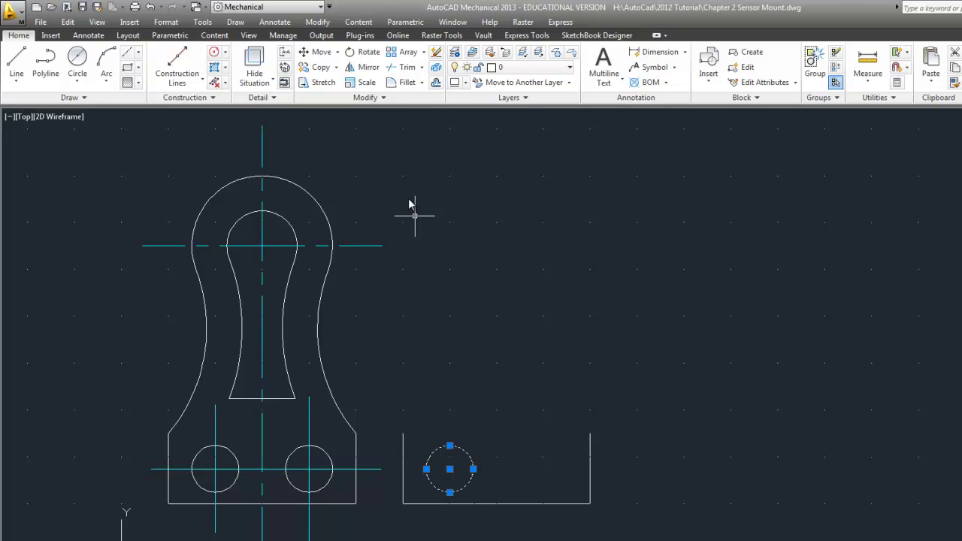
pyautogui.click(319, 67)
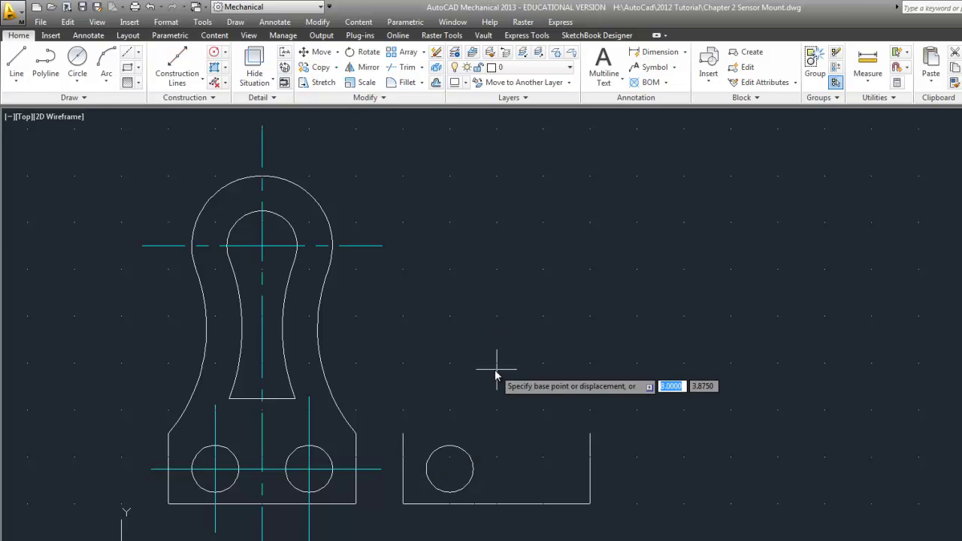
pyautogui.click(402, 505)
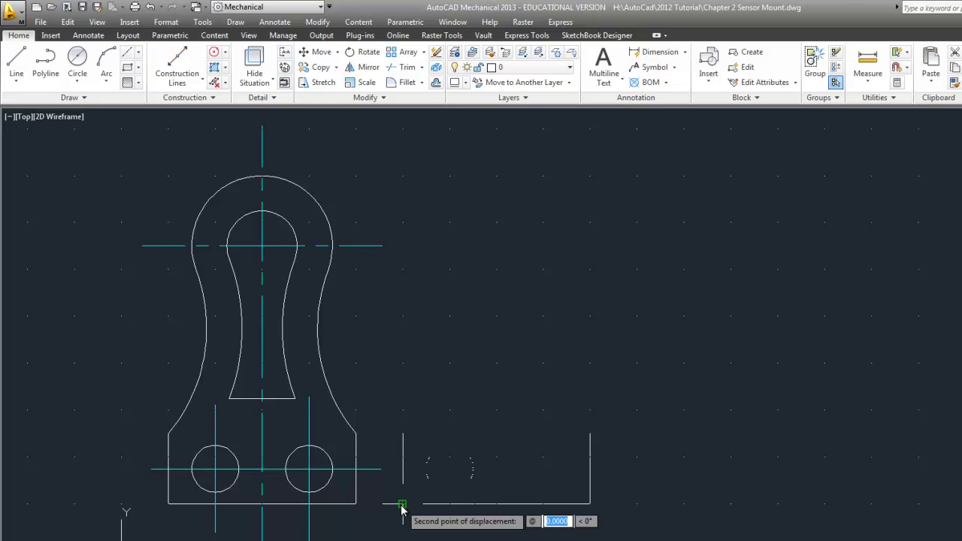
pyautogui.write('2')
pyautogui.press('Tab')
pyautogui.write('0')
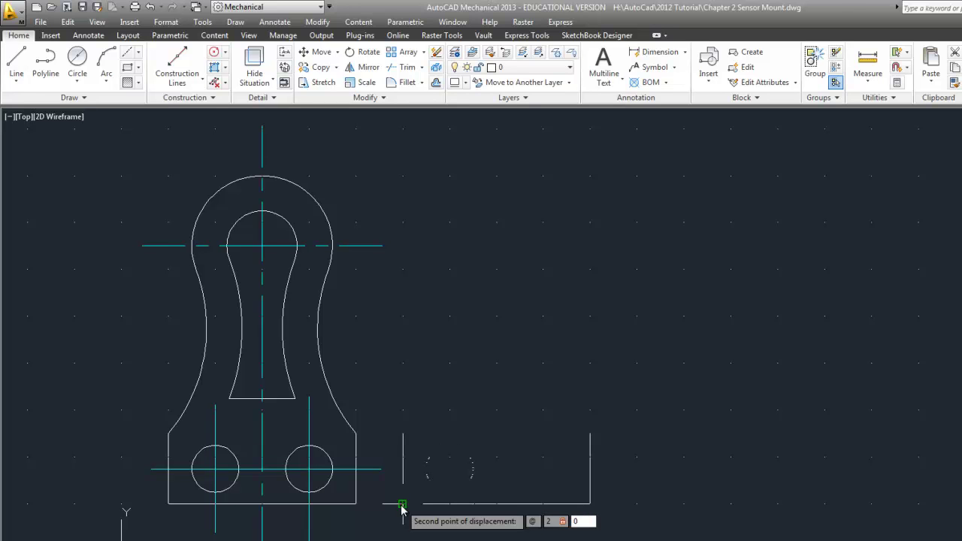
pyautogui.press('Return')
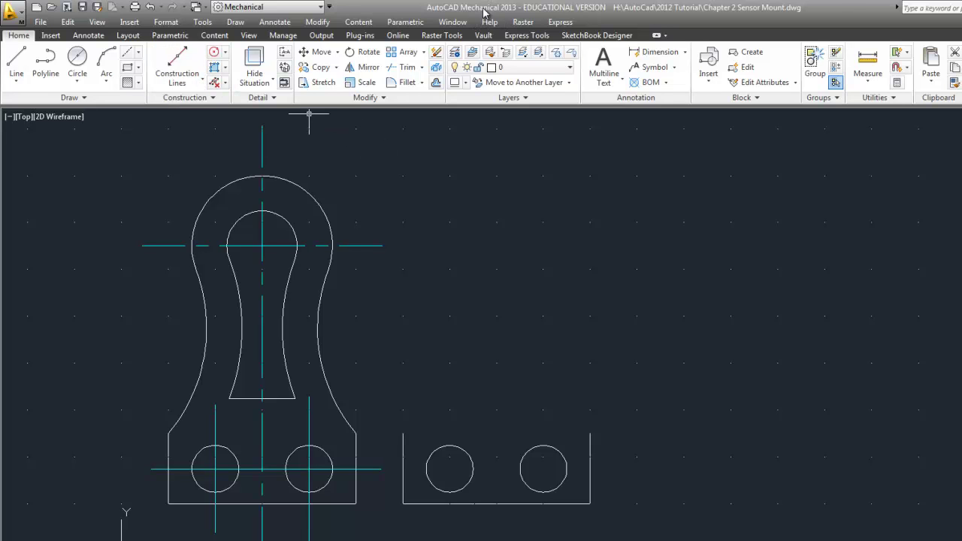
# Step: Place a half-distance parallel construction line midway between the new base outline's left and right vertical edges
pyautogui.click(201, 84)
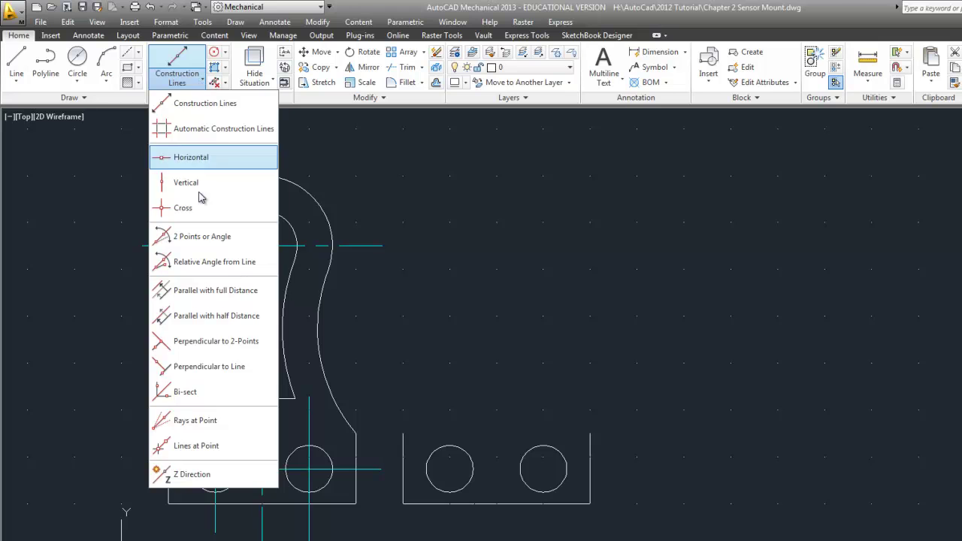
pyautogui.click(191, 318)
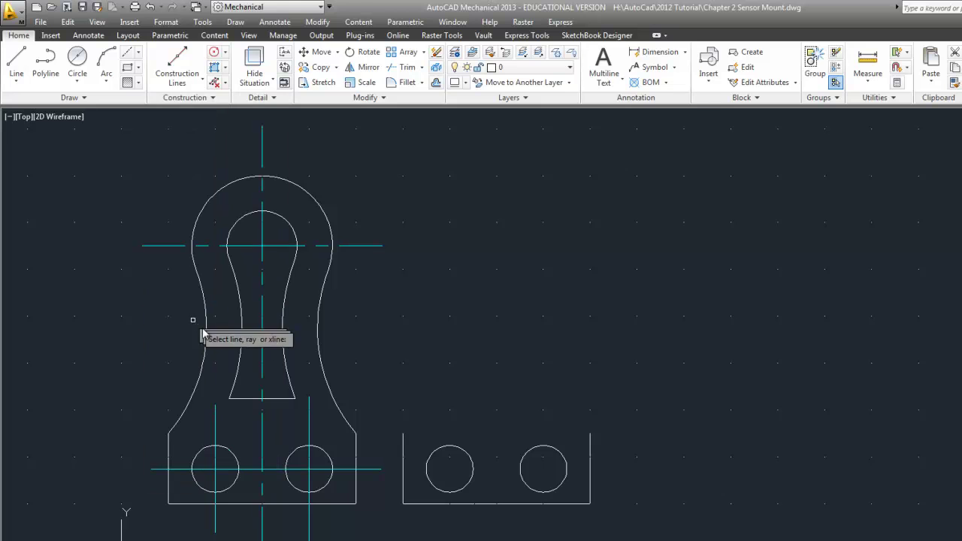
pyautogui.click(403, 453)
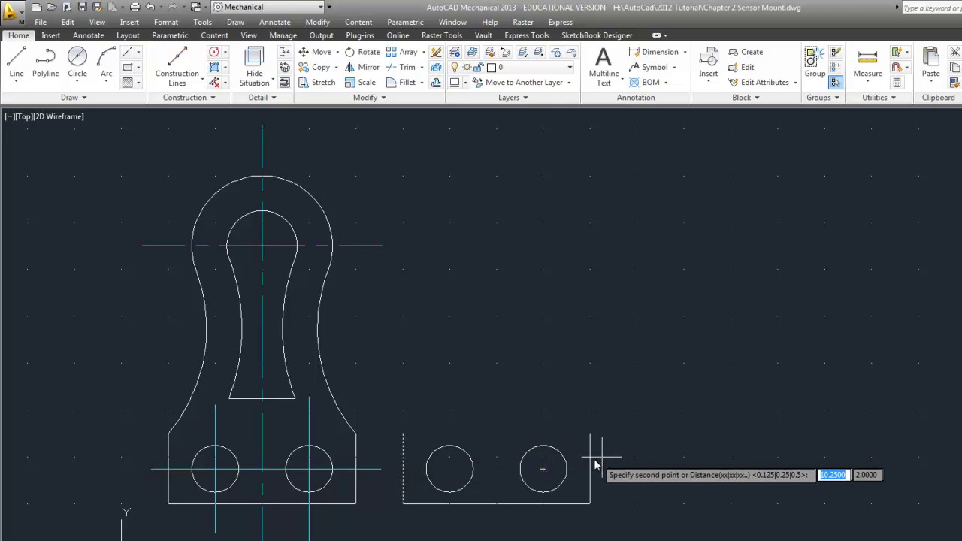
pyautogui.click(590, 455)
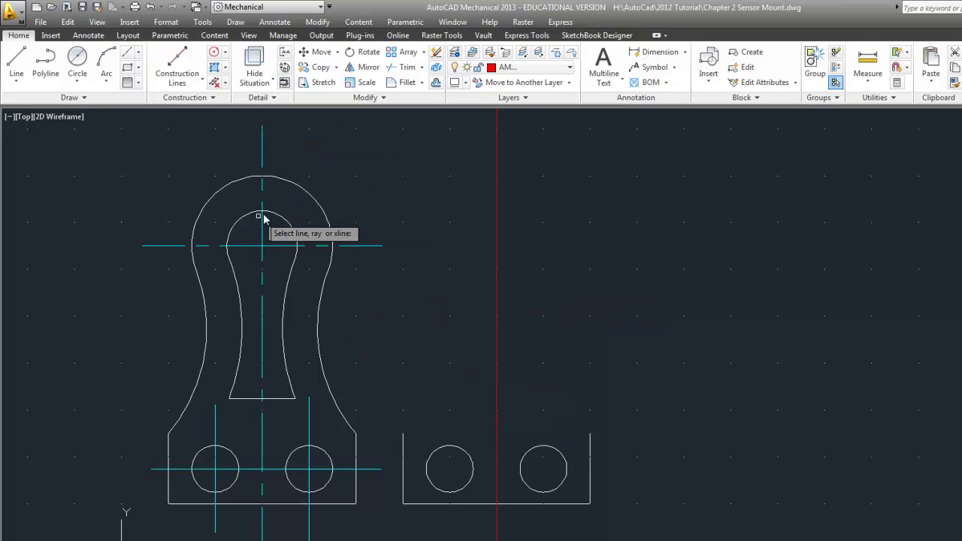
# Step: Draw a circle of radius 1.5 centered where the vertical construction line meets the new base's bottom edge
pyautogui.click(83, 67)
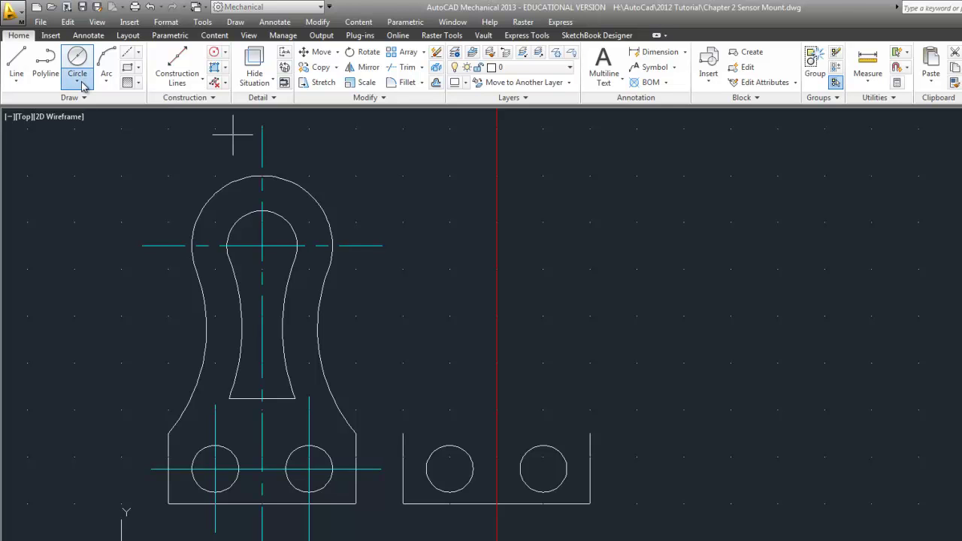
pyautogui.click(83, 85)
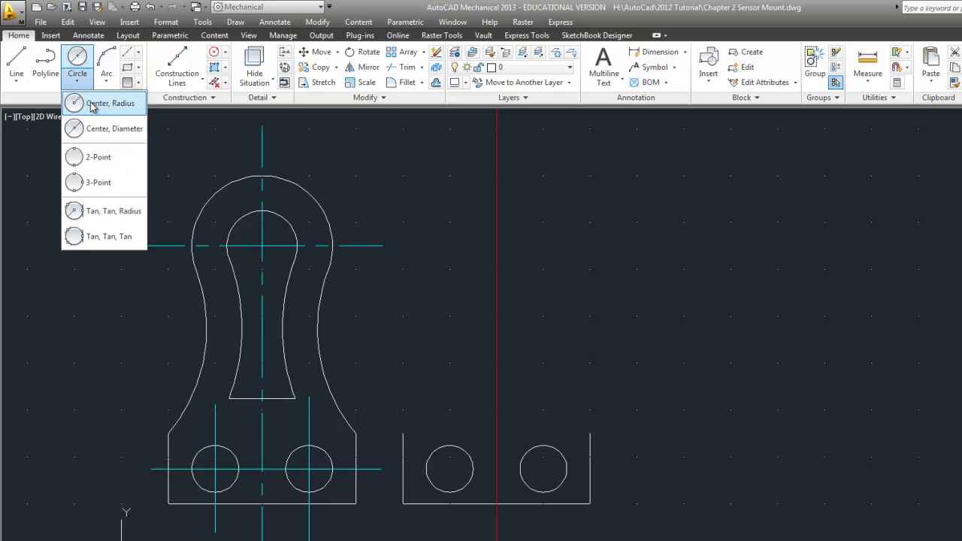
pyautogui.click(105, 103)
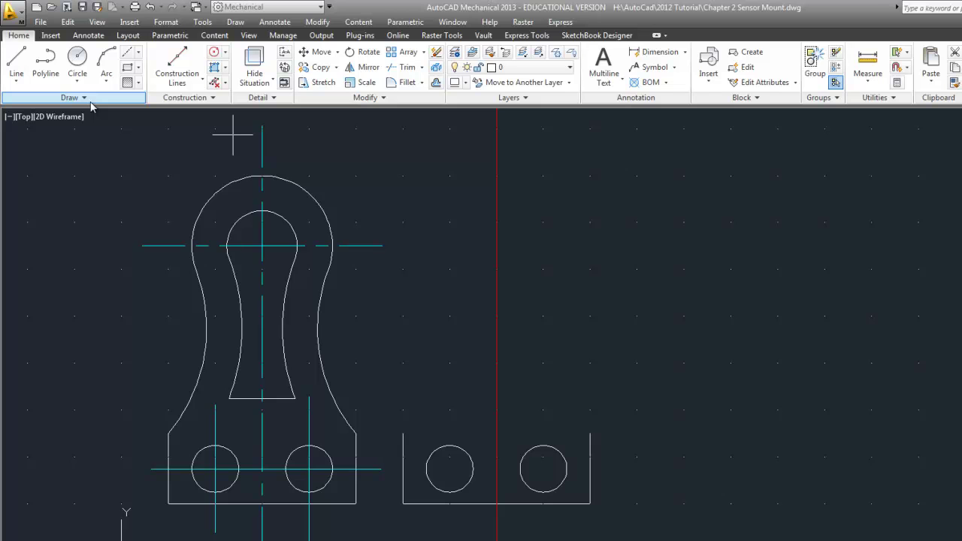
pyautogui.click(497, 508)
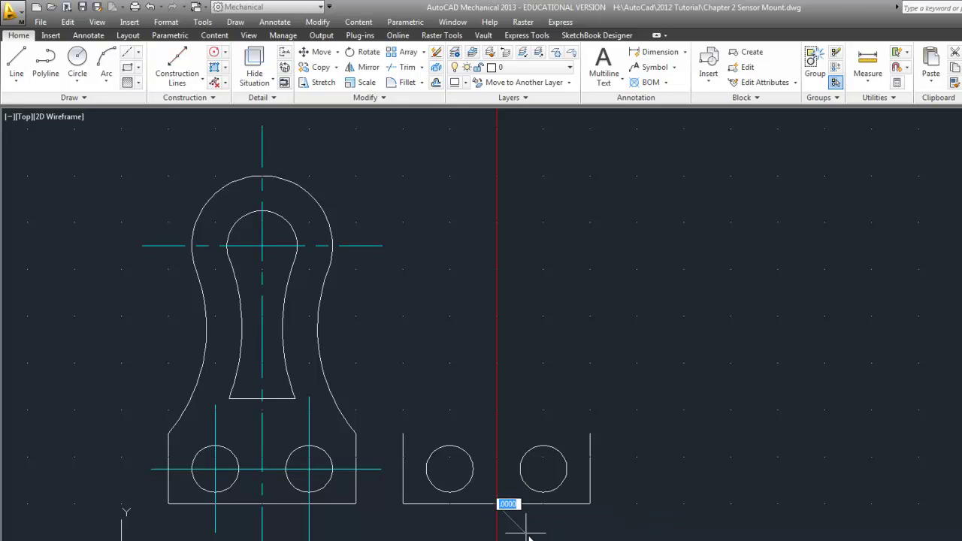
pyautogui.write('1.5')
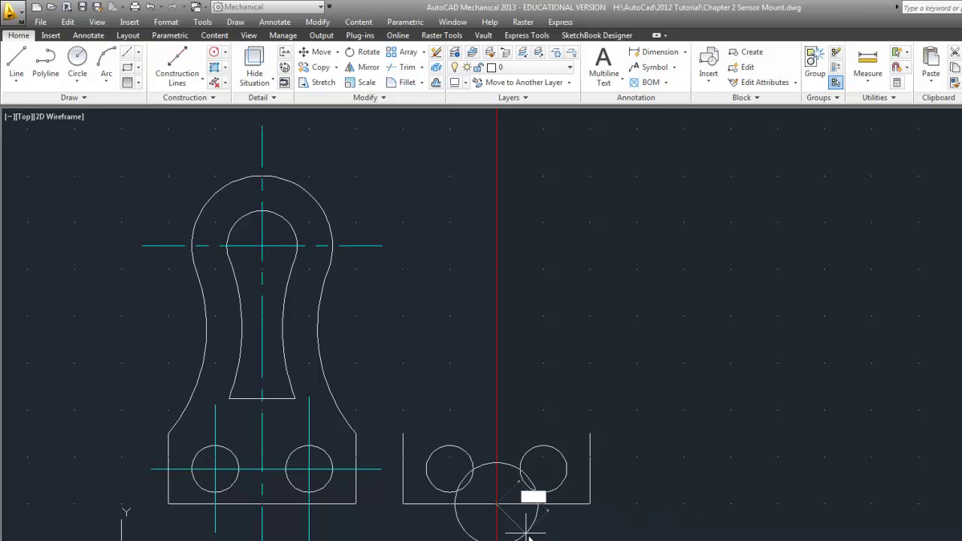
pyautogui.press('Return')
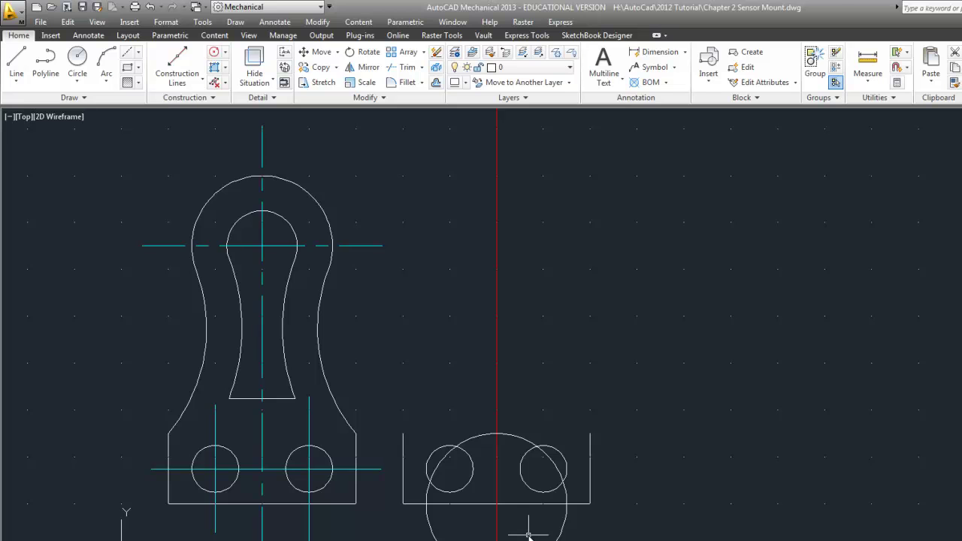
# Step: Draw a concentric circle of radius 0.75 at the midpoint of the new base's bottom edge
pyautogui.click(77, 58)
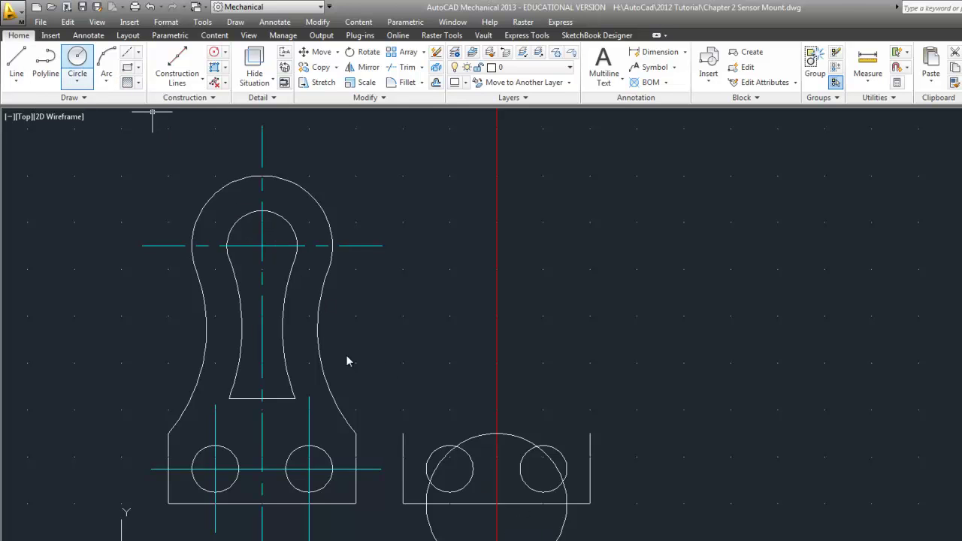
pyautogui.click(497, 504)
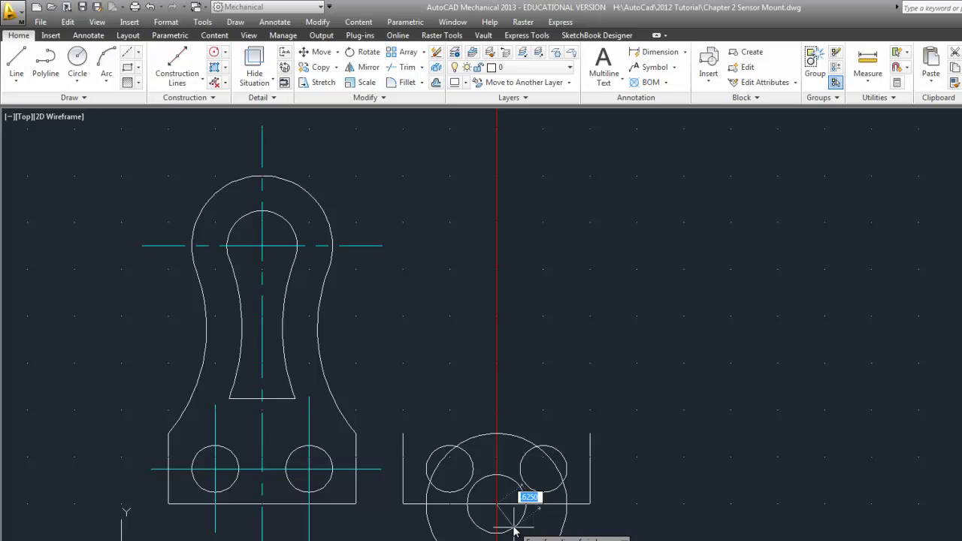
pyautogui.write('.75')
pyautogui.press('Return')
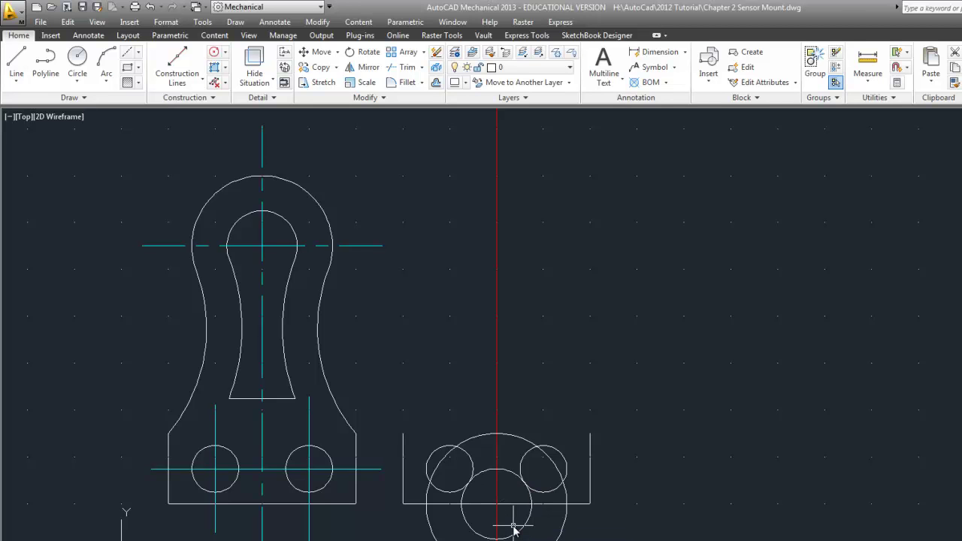
# Step: Move both concentric circles from the bottom edge's midpoint by 0 in X and 5.5 in Y
pyautogui.click(321, 54)
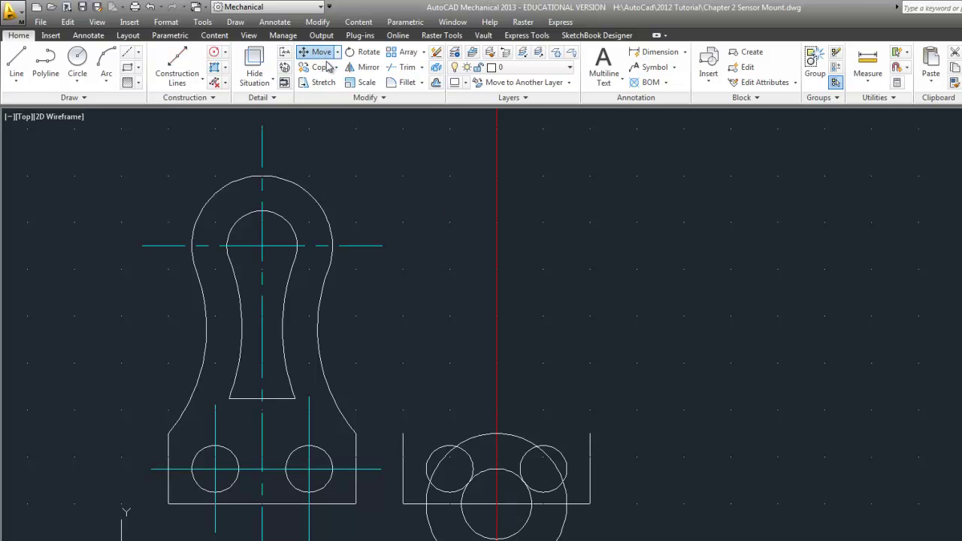
pyautogui.click(526, 519)
pyautogui.click(560, 536)
pyautogui.press('Return')
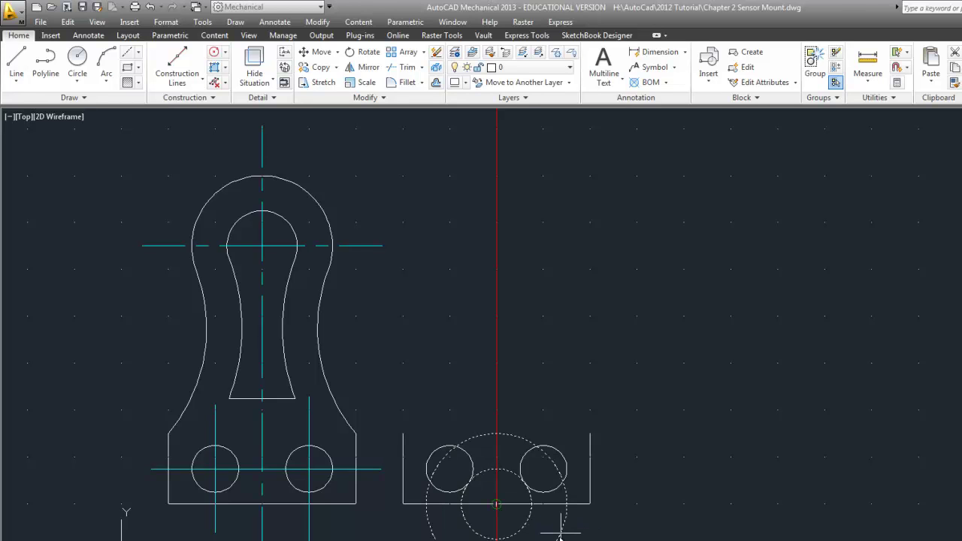
pyautogui.click(496, 503)
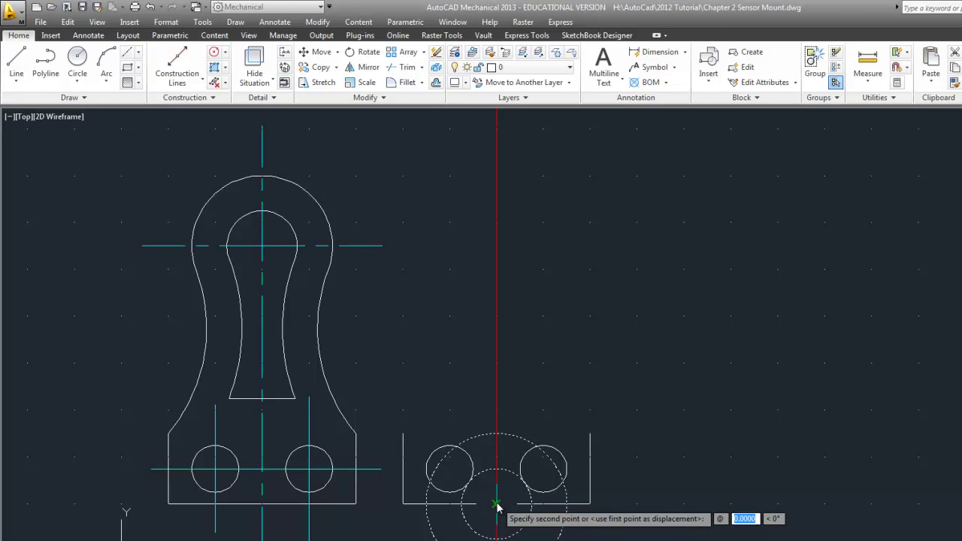
pyautogui.write('0')
pyautogui.press('Tab')
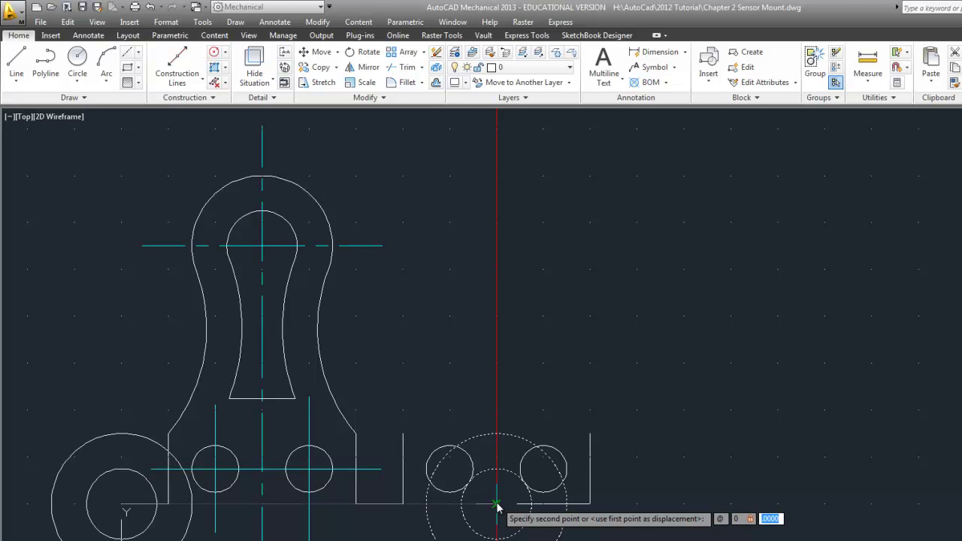
pyautogui.write('5.5')
pyautogui.press('Return')
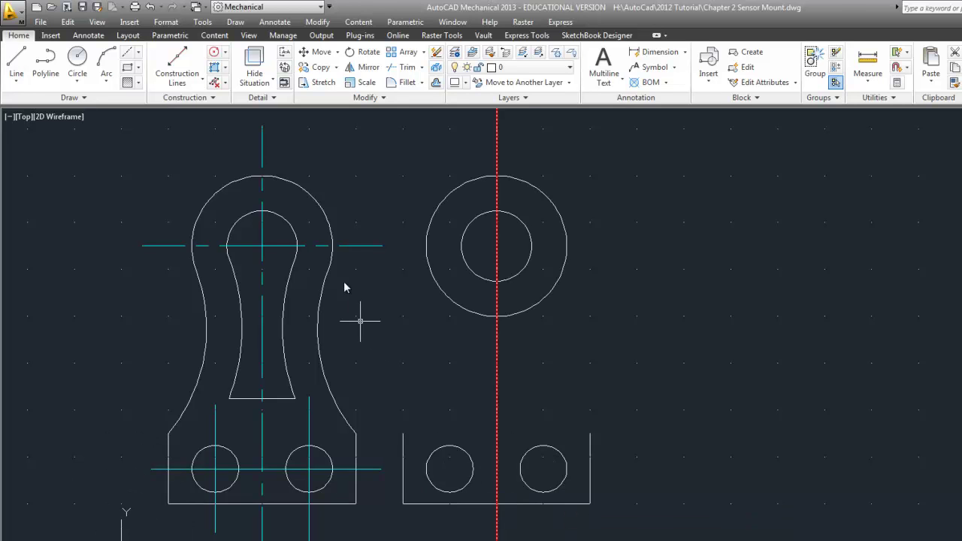
# Step: Copy the new base's bottom edge by 0 in X and 2.25 in Y, using its midpoint as base point
pyautogui.click(309, 70)
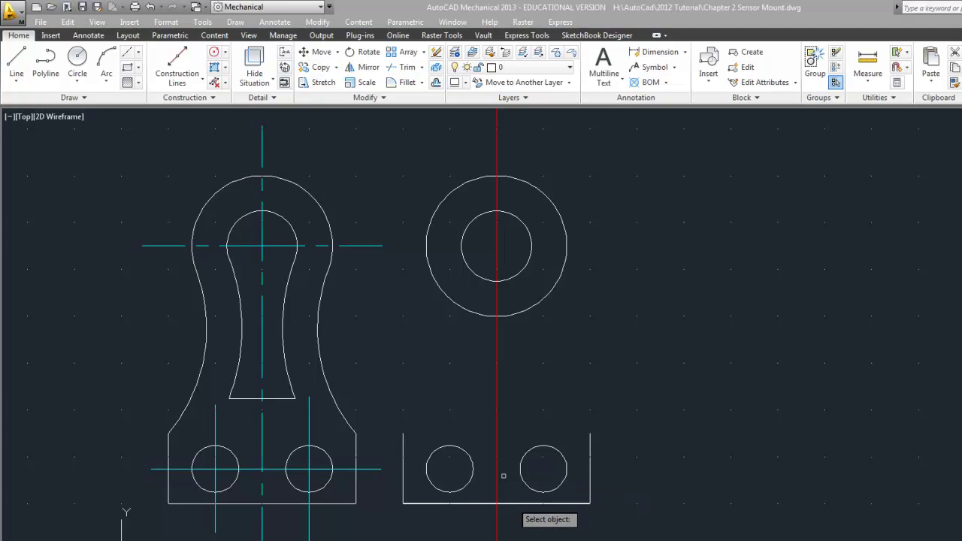
pyautogui.click(503, 502)
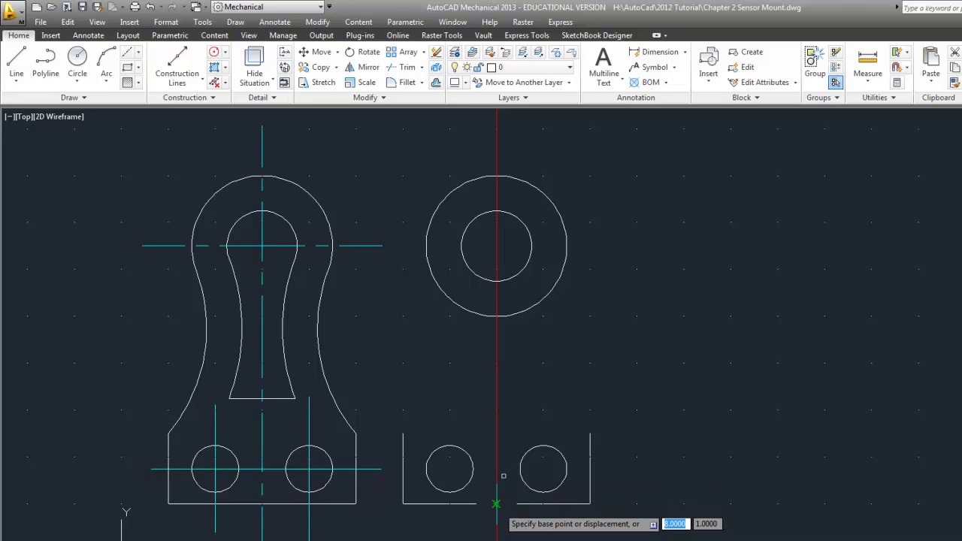
pyautogui.click(496, 503)
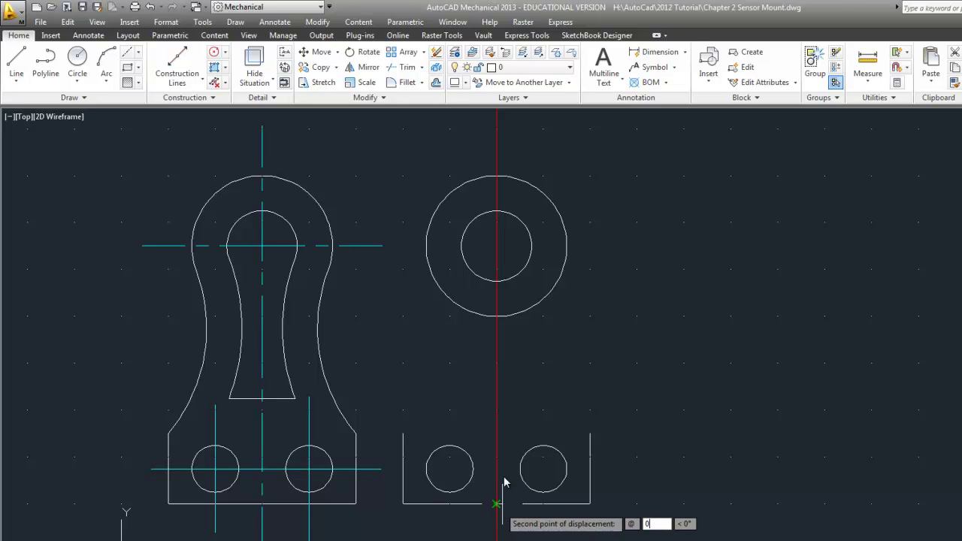
pyautogui.write(',2.')
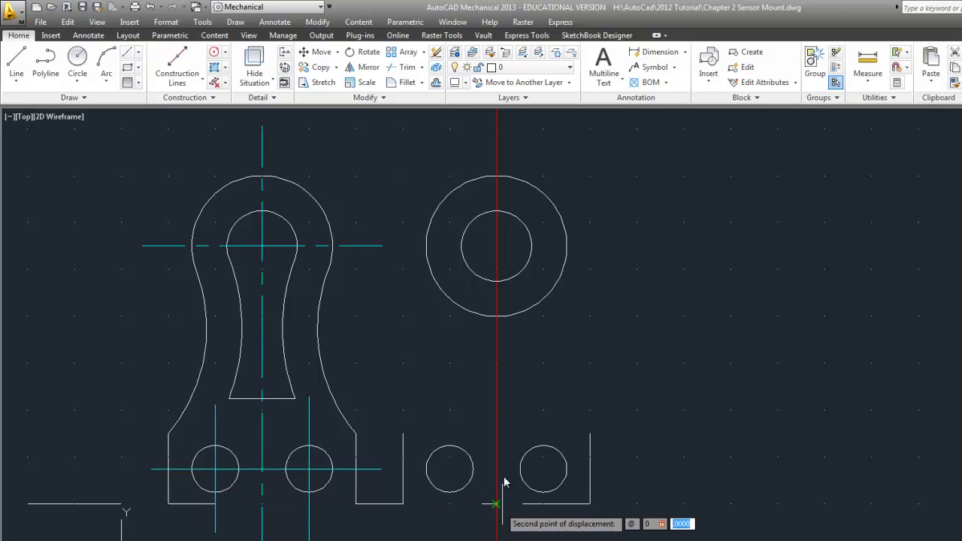
pyautogui.write('5')
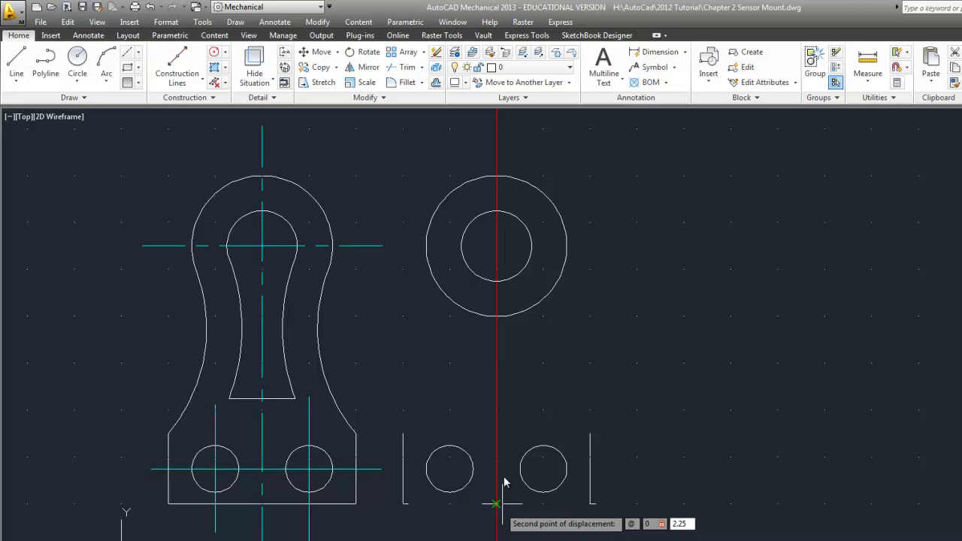
pyautogui.press('Return')
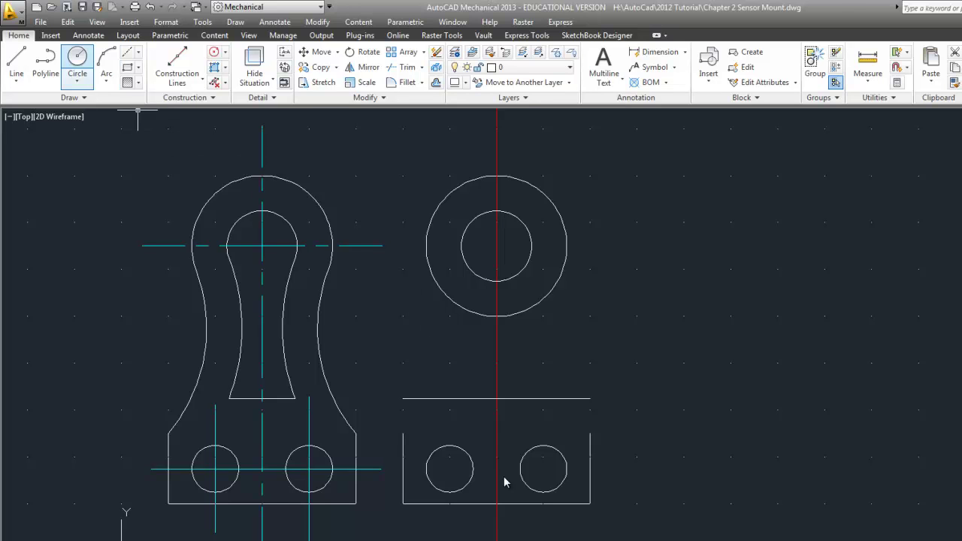
# Step: Draw a circle of radius 3.5 centered on the upper endpoint of the new base's right vertical edge
pyautogui.click(77, 64)
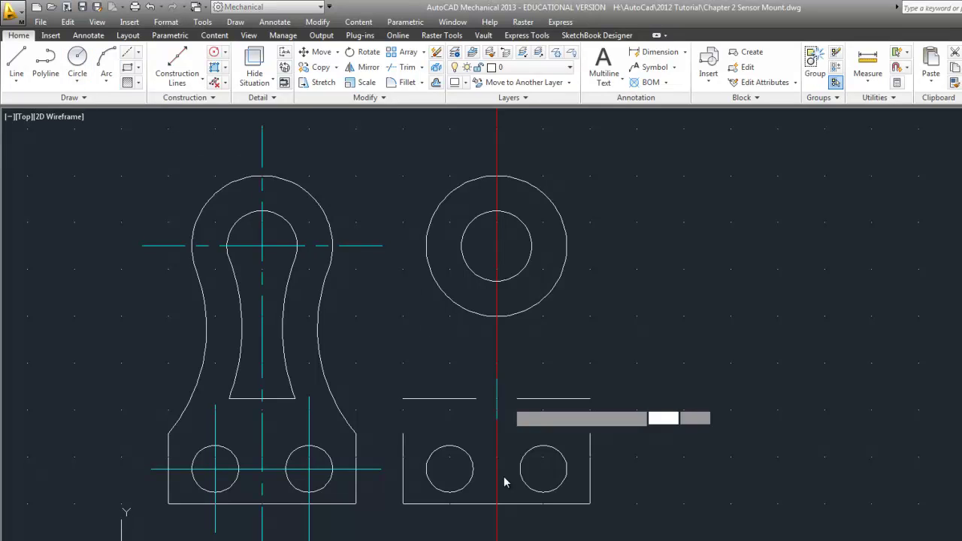
pyautogui.click(590, 433)
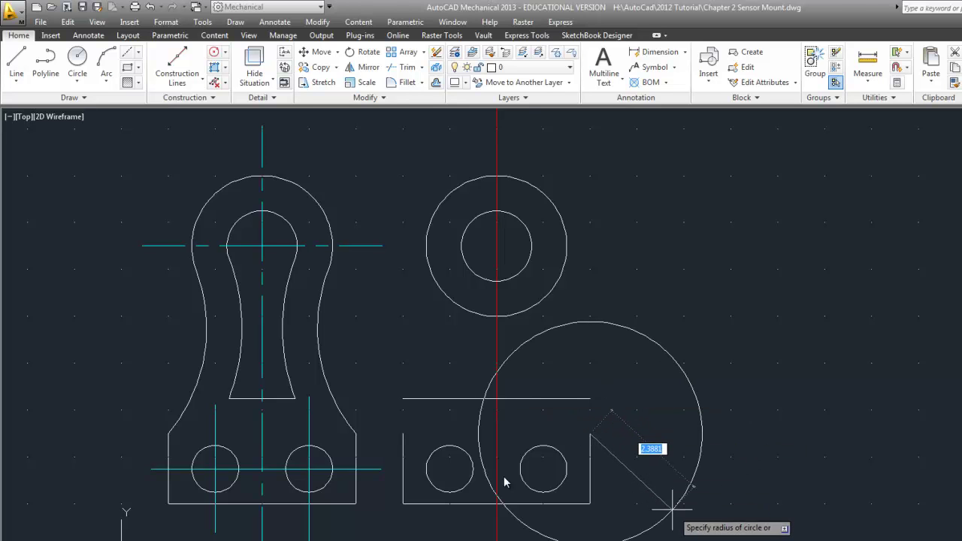
pyautogui.write('3.5')
pyautogui.press('Return')
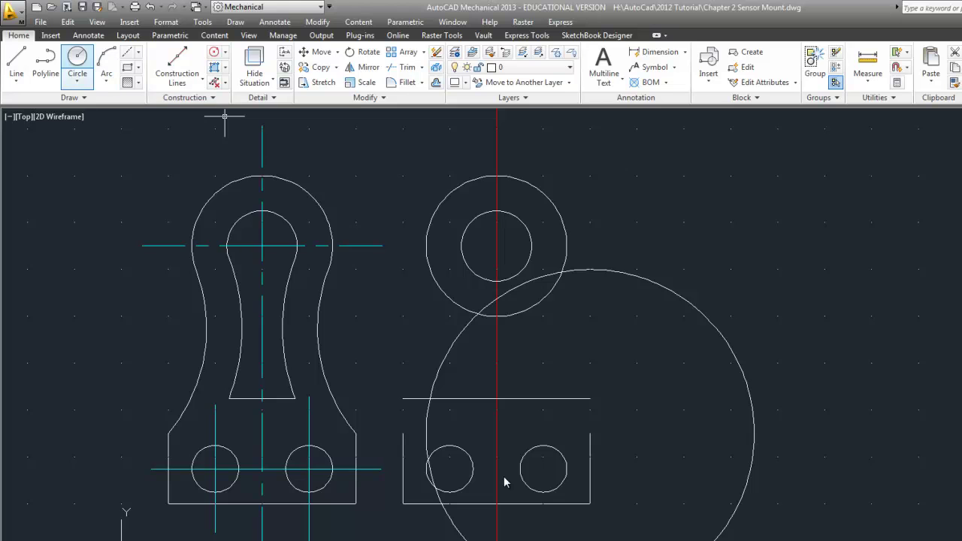
# Step: Draw a large circle centered on the concentric circles, its radius reaching the center of the finished example's upper arcs
pyautogui.click(78, 60)
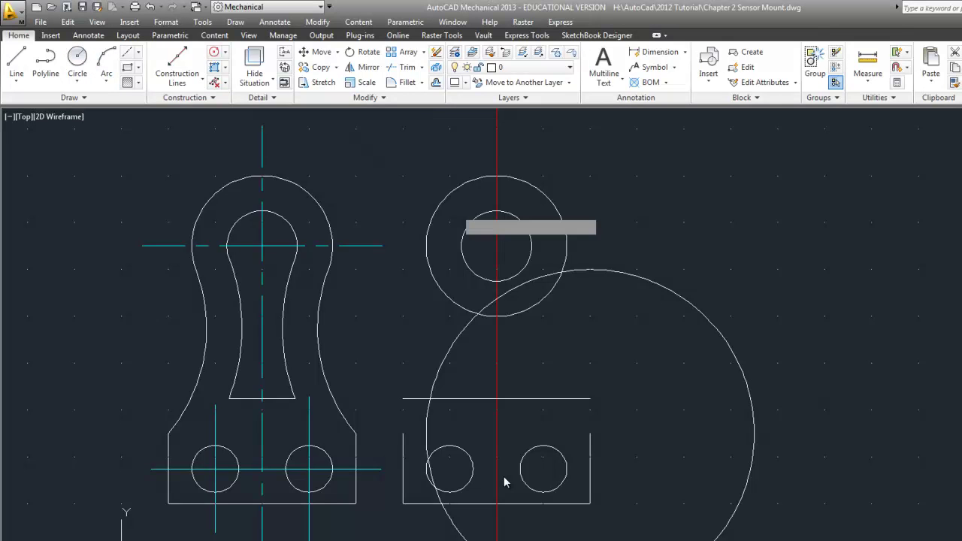
pyautogui.click(496, 245)
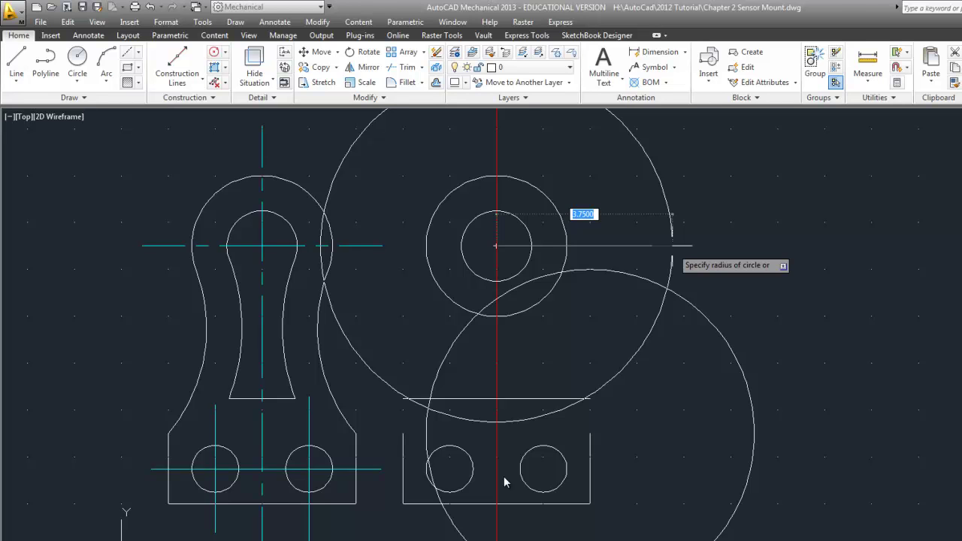
pyautogui.press('BackSpace')
pyautogui.press('Return')
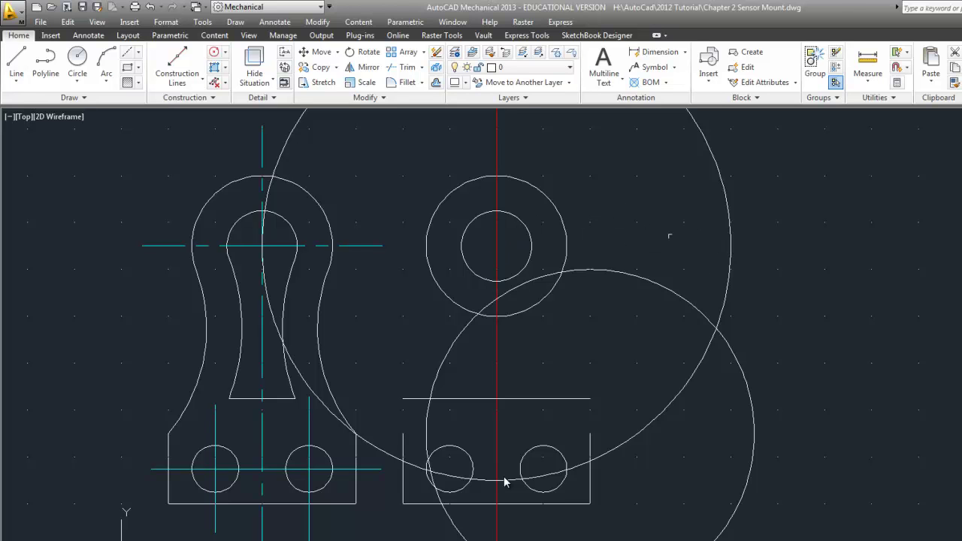
pyautogui.click(723, 206)
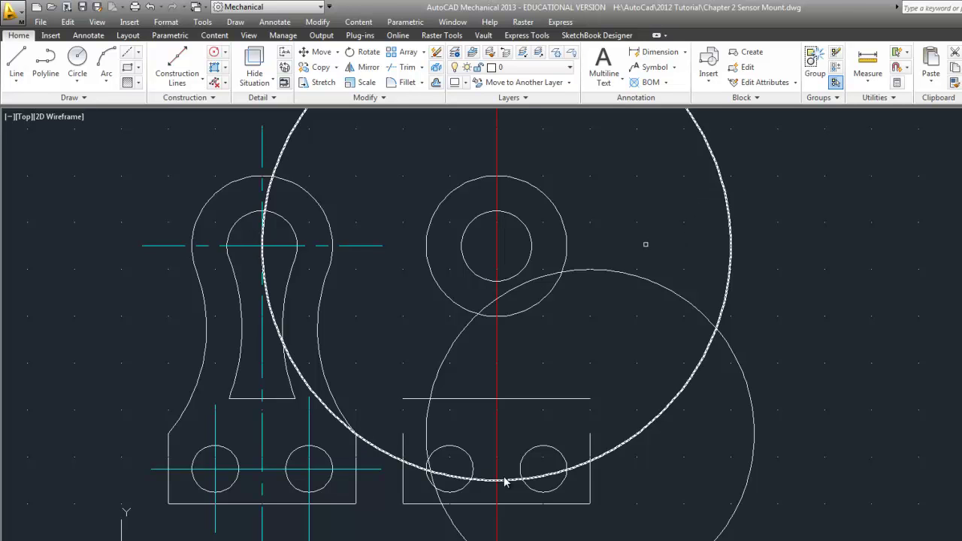
pyautogui.press('Return')
pyautogui.click(731, 240)
pyautogui.press('Return')
pyautogui.click(320, 310)
# Step: Draw a circle of radius 3.5 centered on the right-hand intersection of the two large construction circles
pyautogui.press('Return')
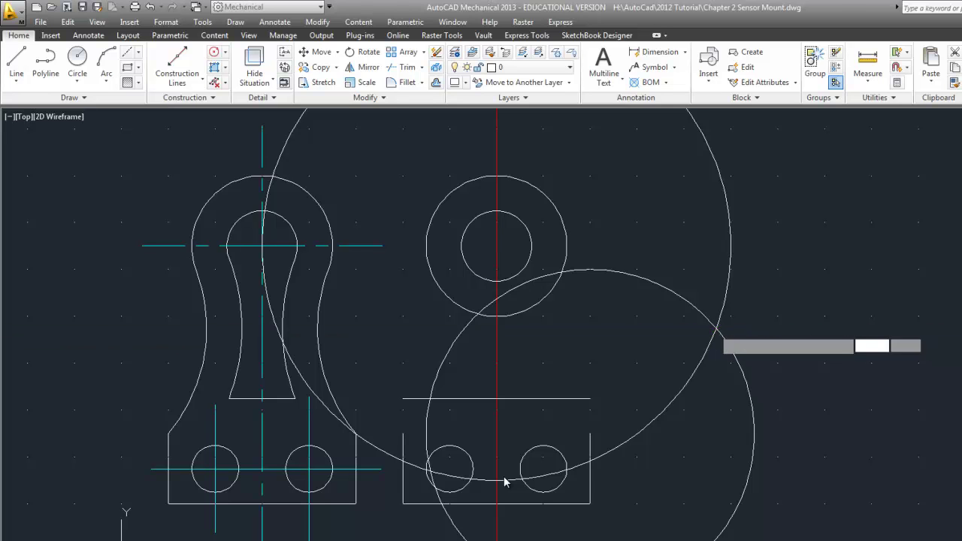
pyautogui.click(717, 329)
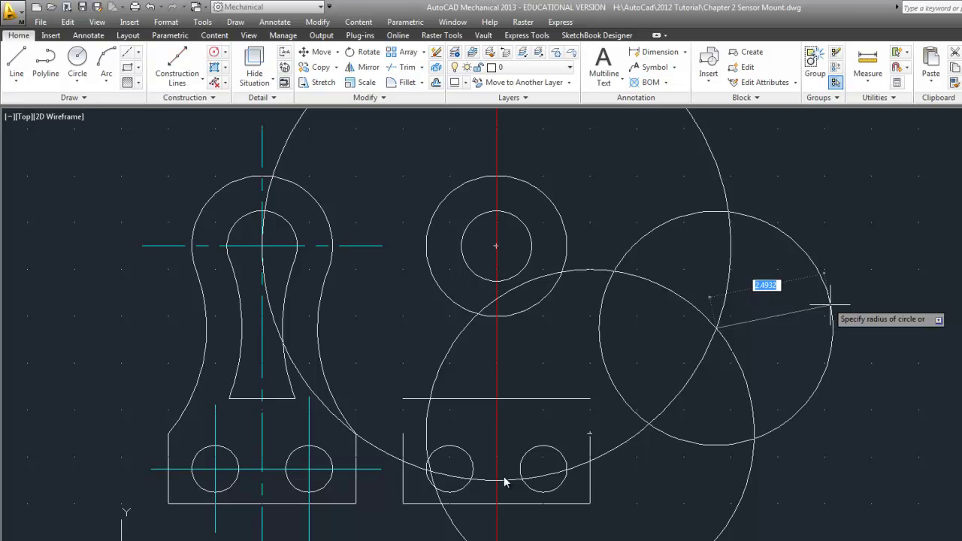
pyautogui.write('3.5')
pyautogui.press('Return')
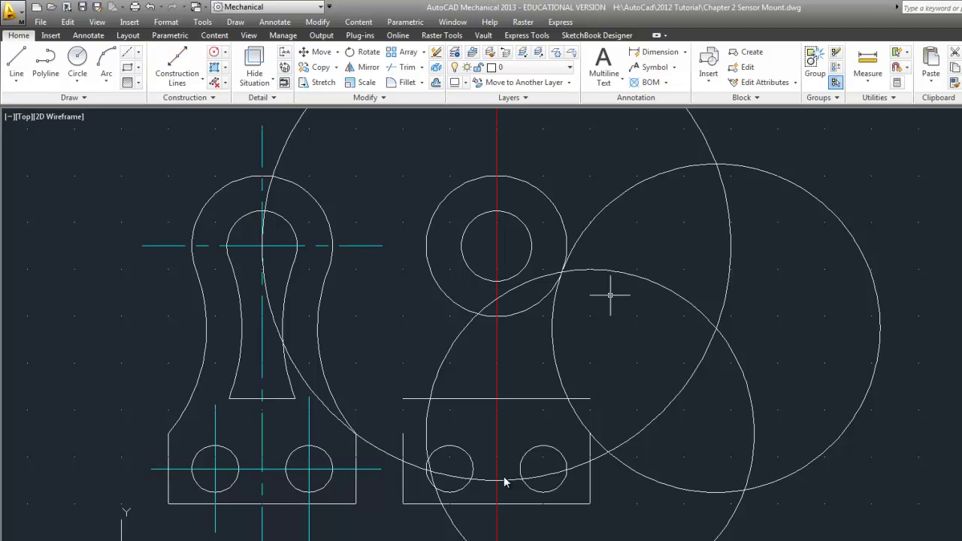
pyautogui.write('tr')
pyautogui.press('Return')
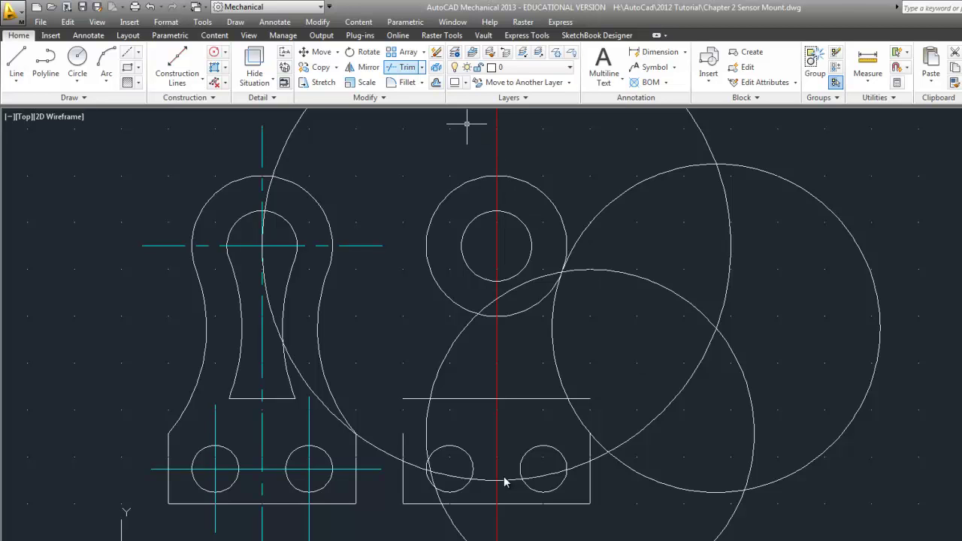
pyautogui.press('Escape')
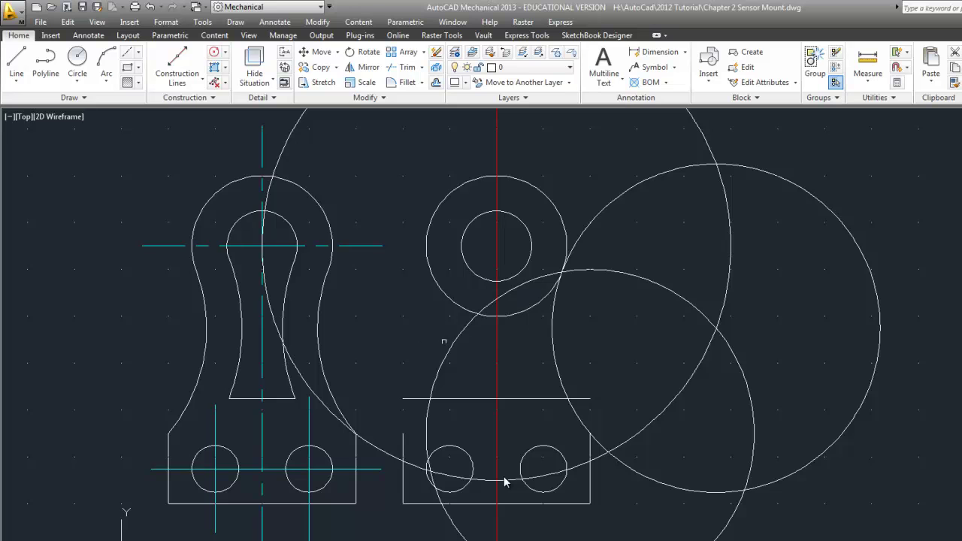
# Step: Delete the construction circle centered on the upper endpoint of the new base's right vertical edge
pyautogui.click(450, 346)
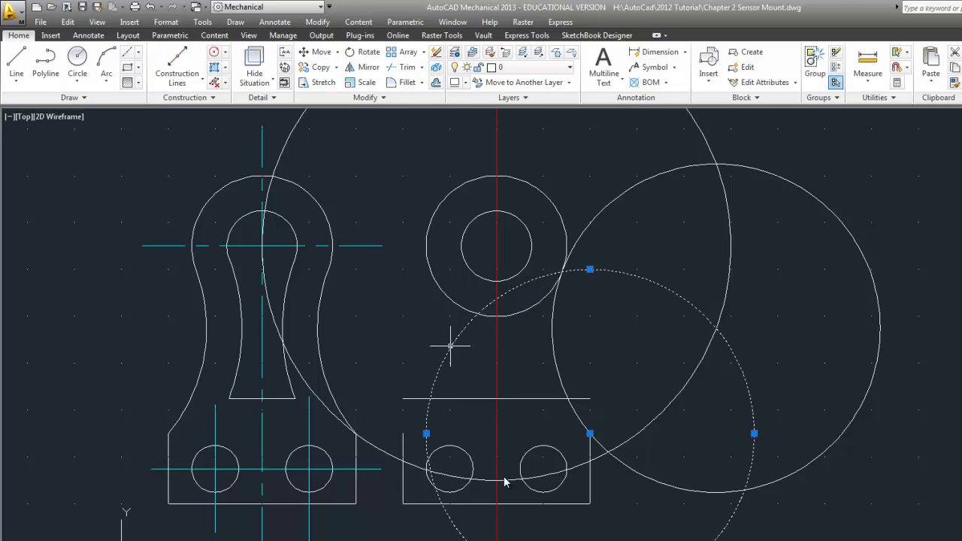
pyautogui.press('Delete')
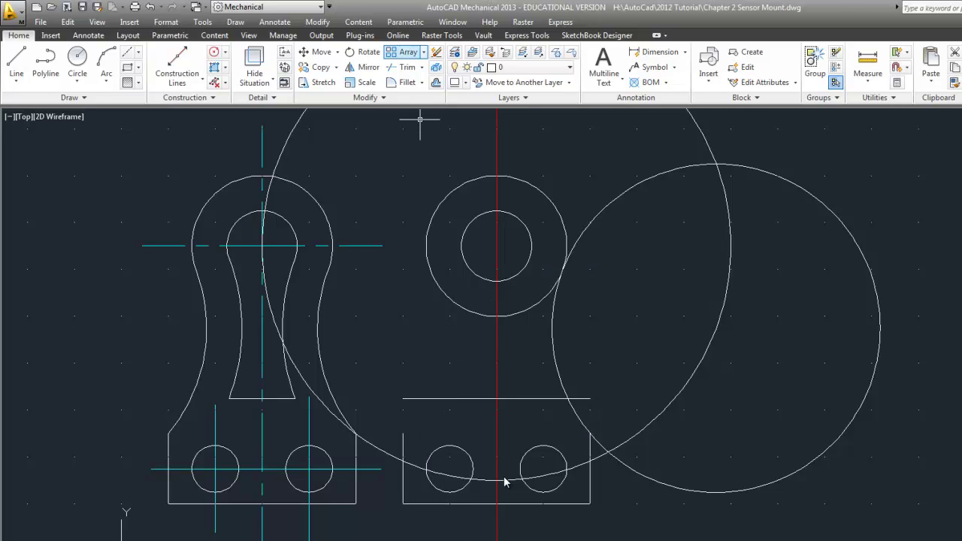
# Step: Trim the right-hand construction circle to the arc between the new head's outer circle and the base's right vertical edge
pyautogui.click(402, 67)
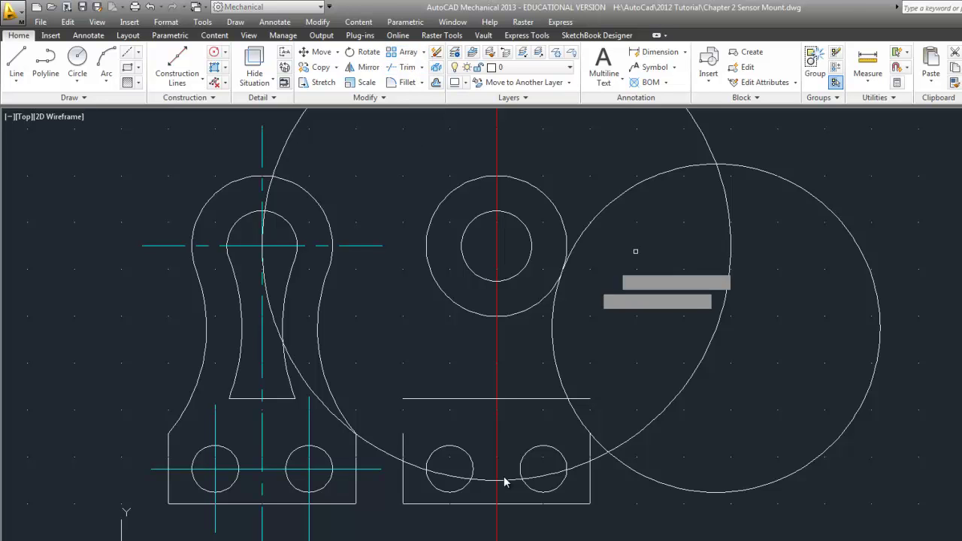
pyautogui.click(565, 235)
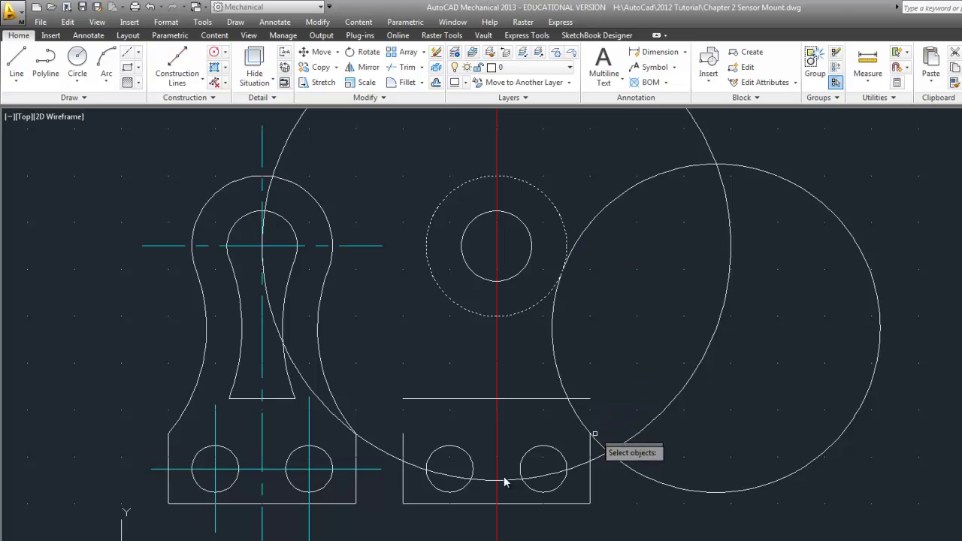
pyautogui.click(590, 450)
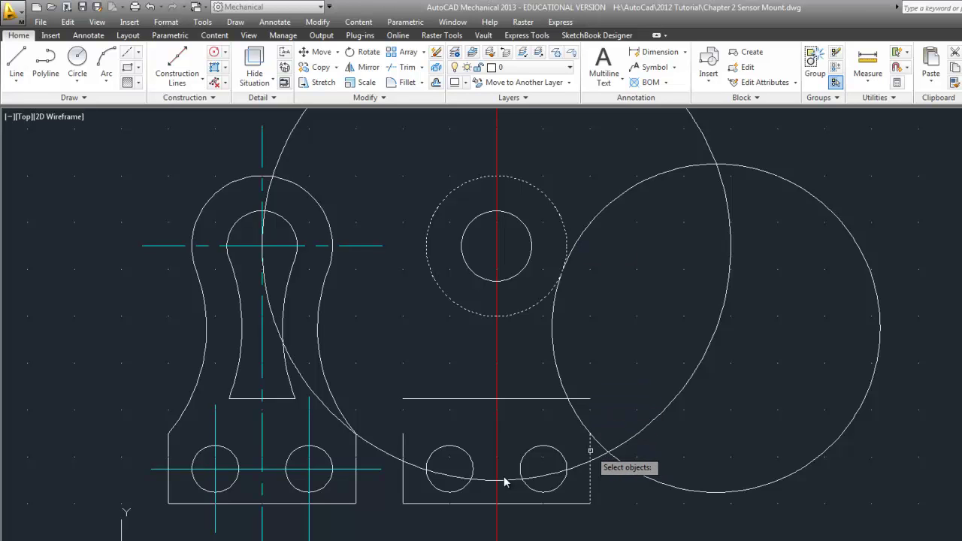
pyautogui.press('Return')
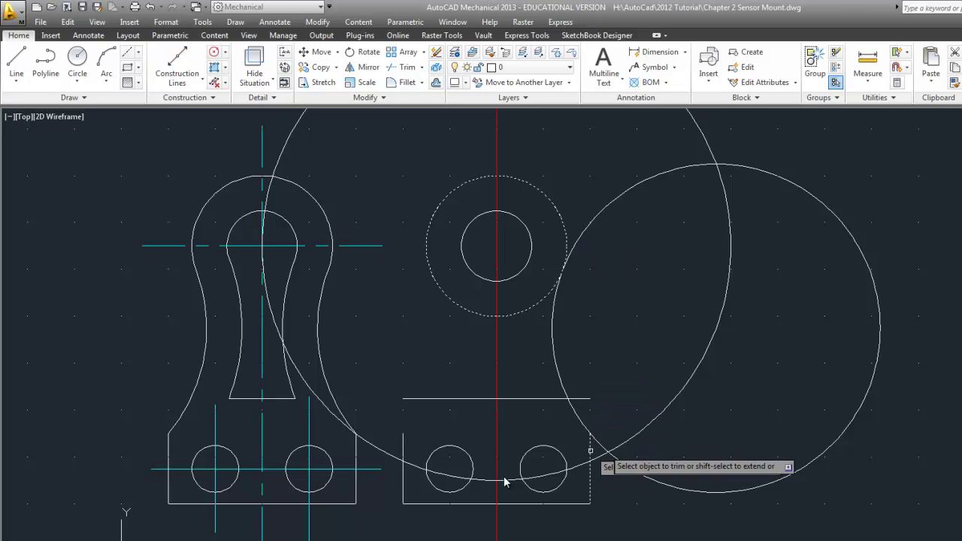
pyautogui.click(619, 453)
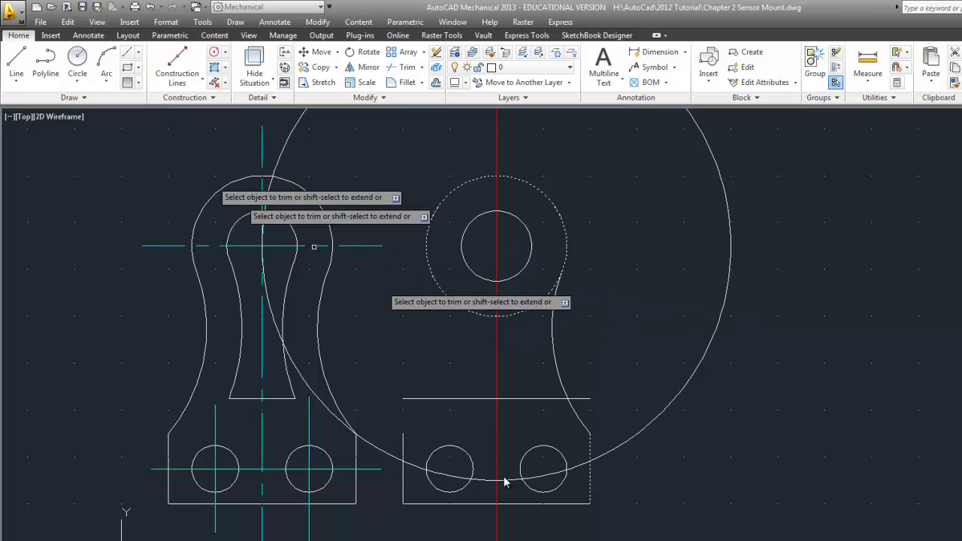
# Step: Draw a circle of radius 3.5 centered on the upper endpoint of the new base's left vertical edge
pyautogui.click(77, 60)
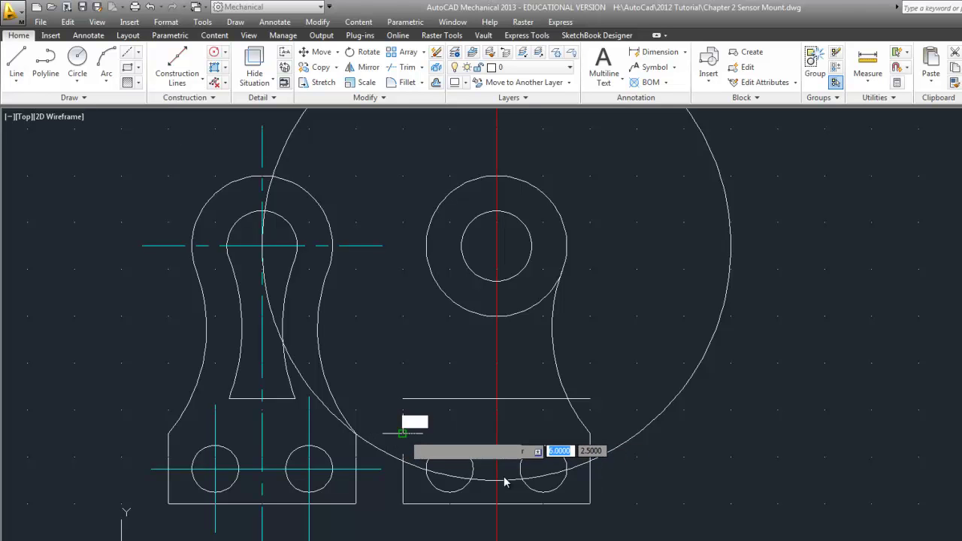
pyautogui.click(402, 432)
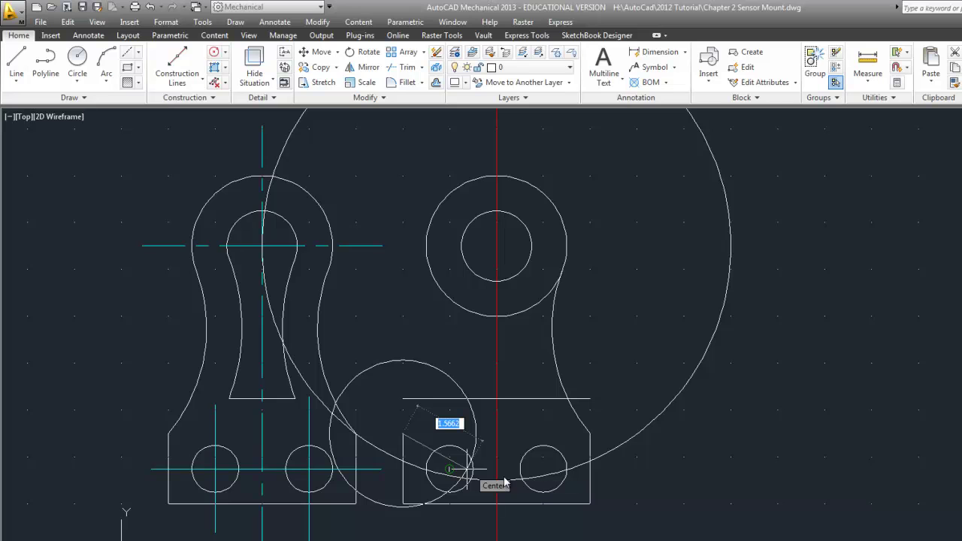
pyautogui.write('3.5')
pyautogui.press('Return')
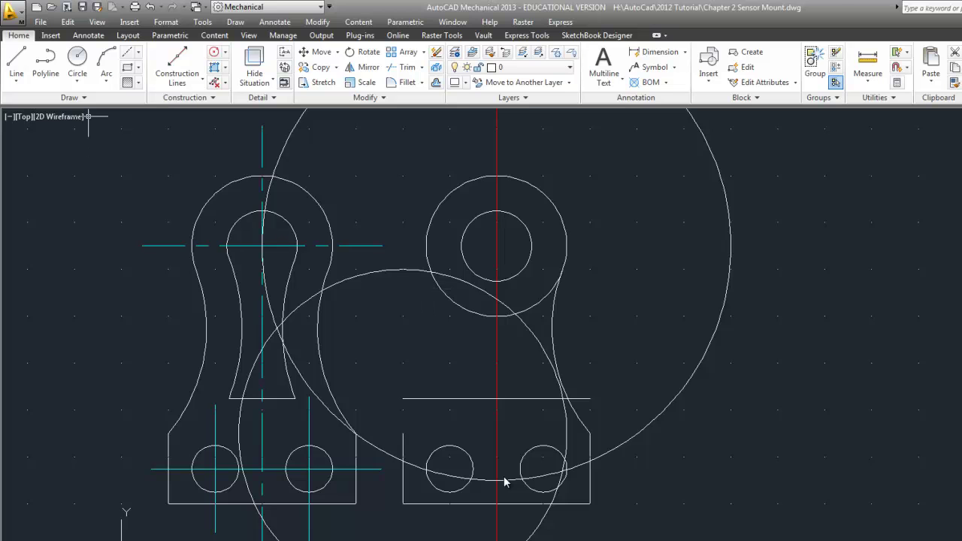
# Step: Draw a circle of radius 3.5 centered on the left-hand intersection of the construction circles, and delete the circle centered on the base's left edge endpoint
pyautogui.click(77, 61)
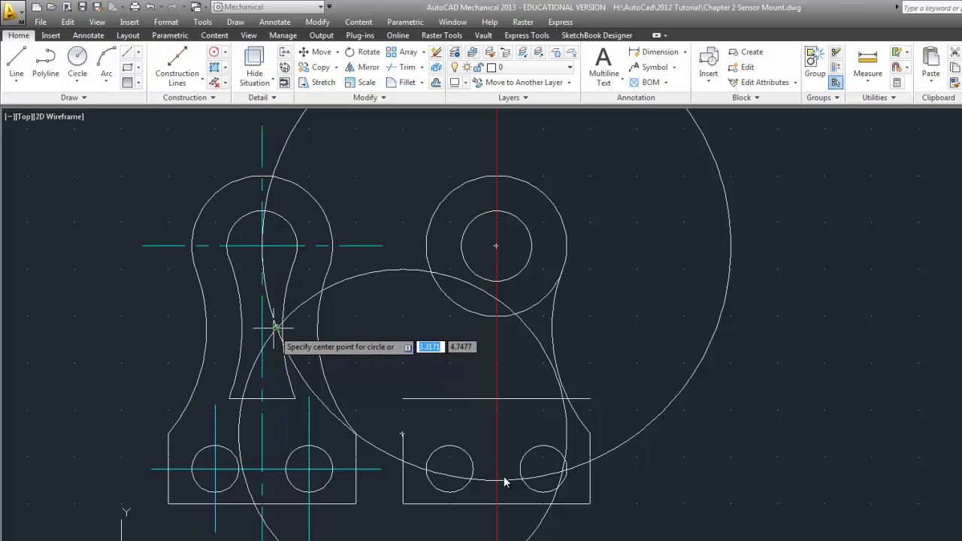
pyautogui.click(277, 329)
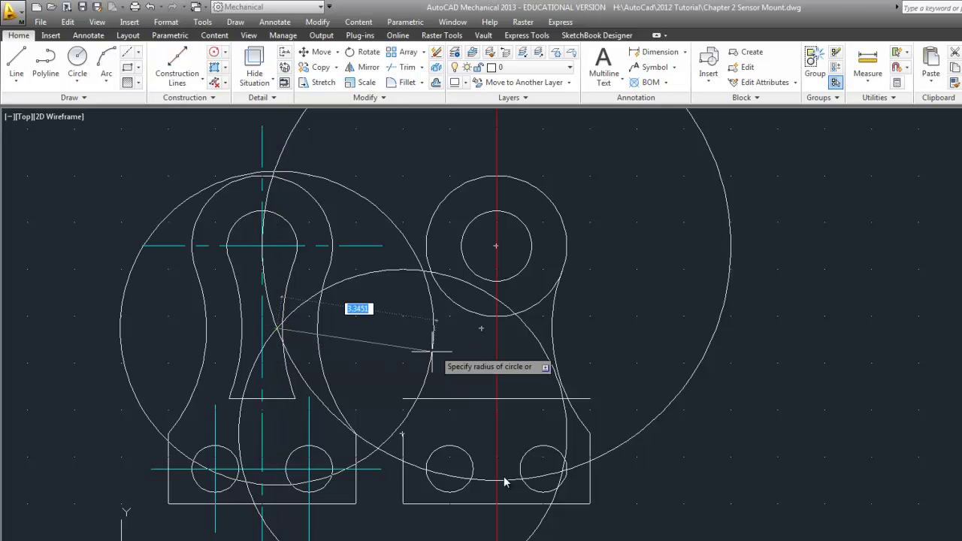
pyautogui.press('BackSpace')
pyautogui.press('Return')
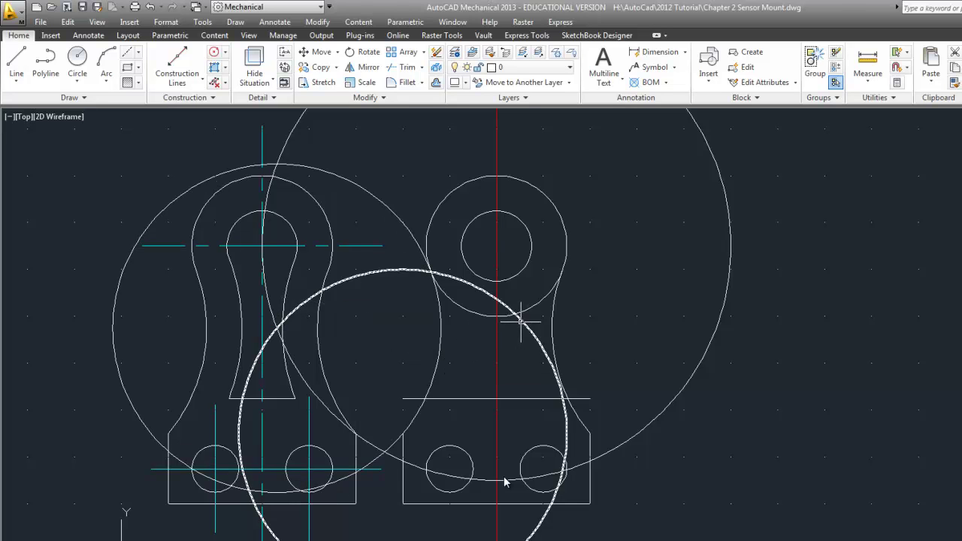
pyautogui.click(521, 322)
pyautogui.press('Escape')
# Step: Trim the left-hand circle to the arc between the outer head circle and the base's left edge, and delete the large construction circle
pyautogui.click(407, 67)
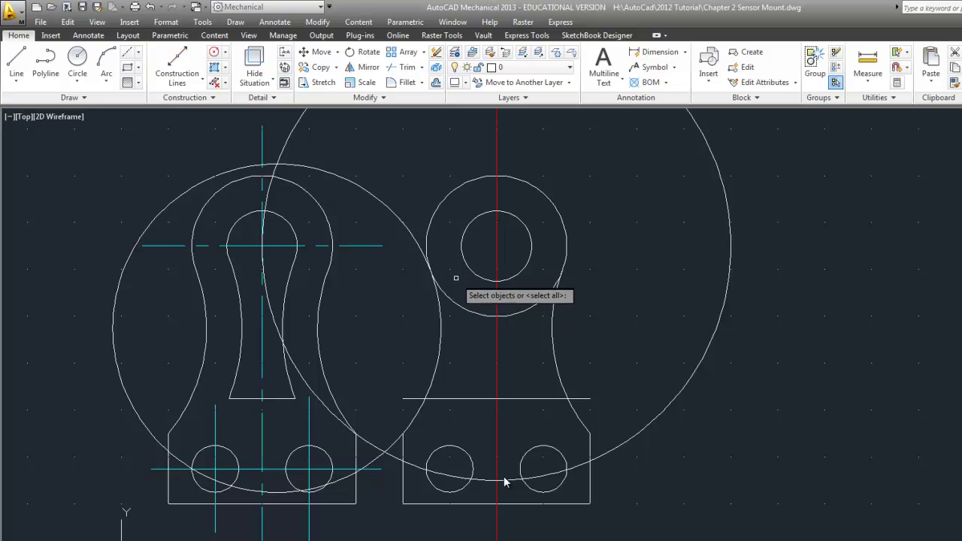
pyautogui.click(451, 301)
pyautogui.click(451, 301)
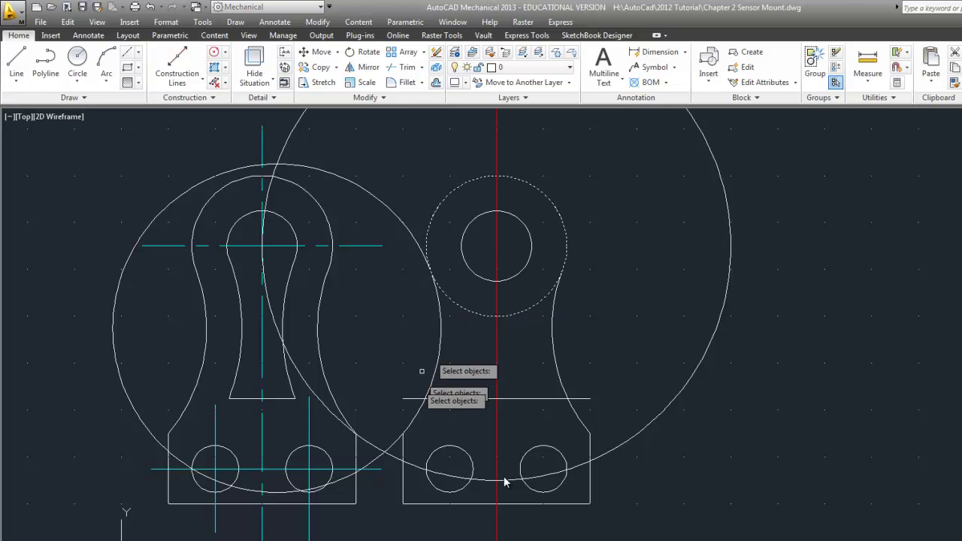
pyautogui.click(402, 448)
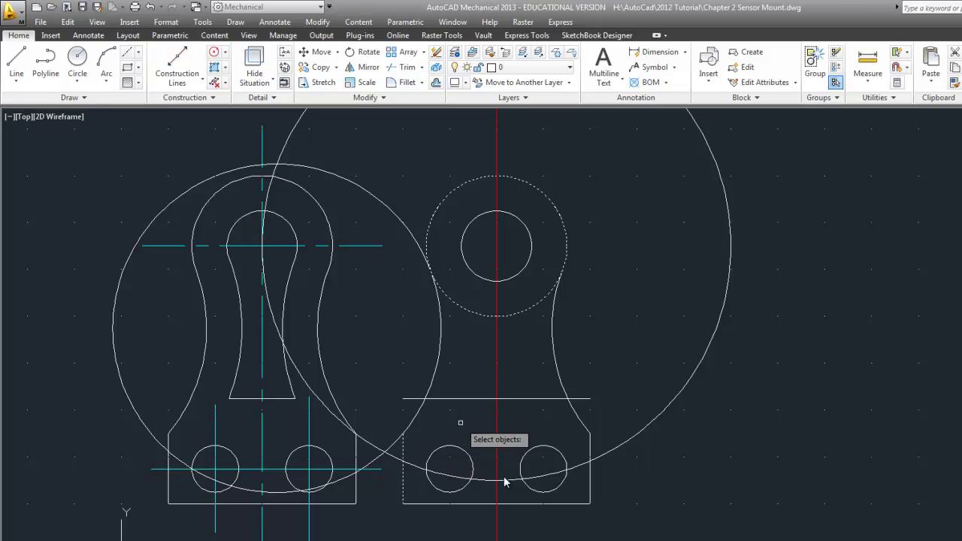
pyautogui.press('Return')
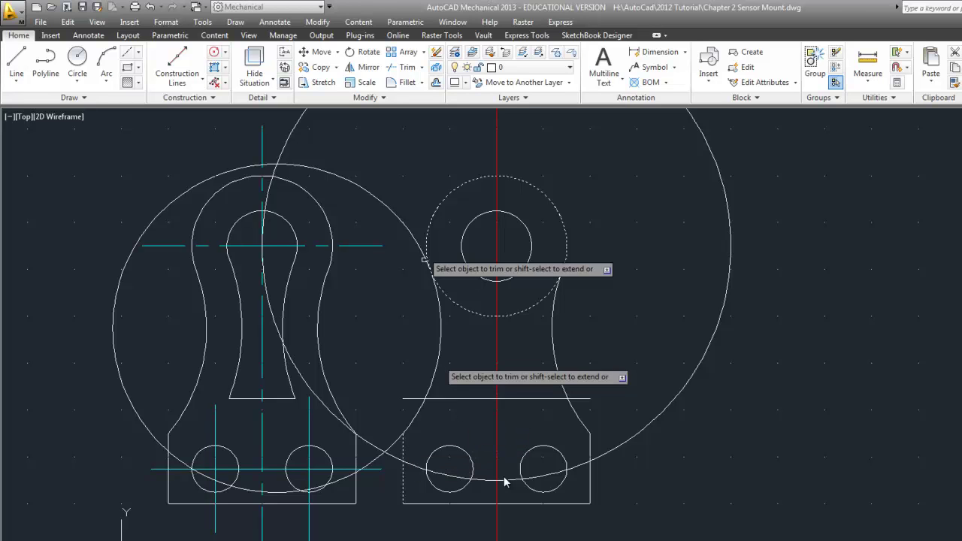
pyautogui.click(402, 219)
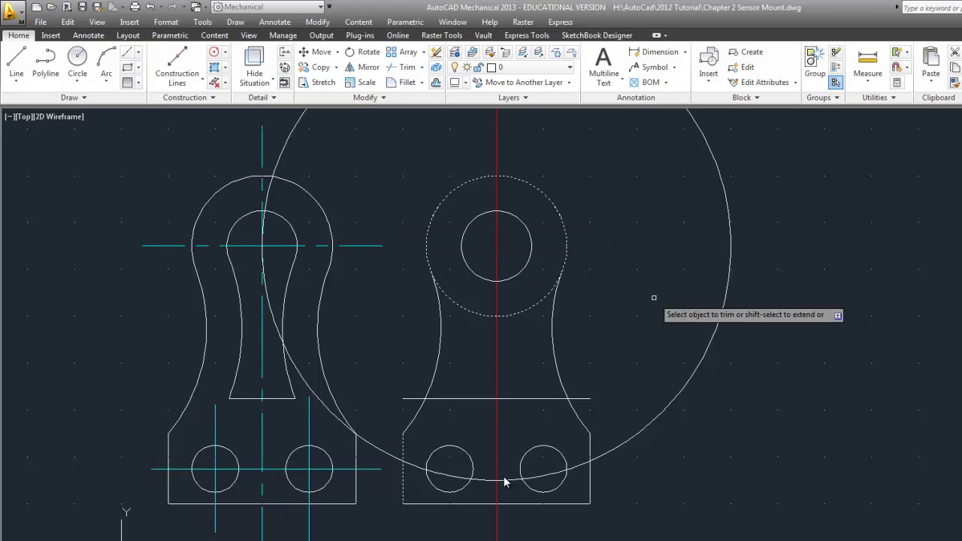
pyautogui.press('Escape')
pyautogui.click(709, 341)
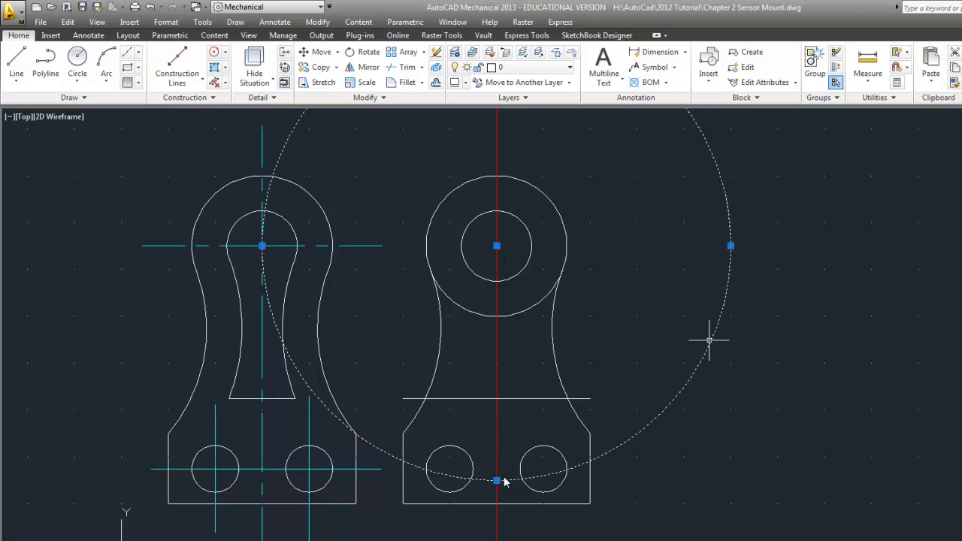
pyautogui.press('Delete')
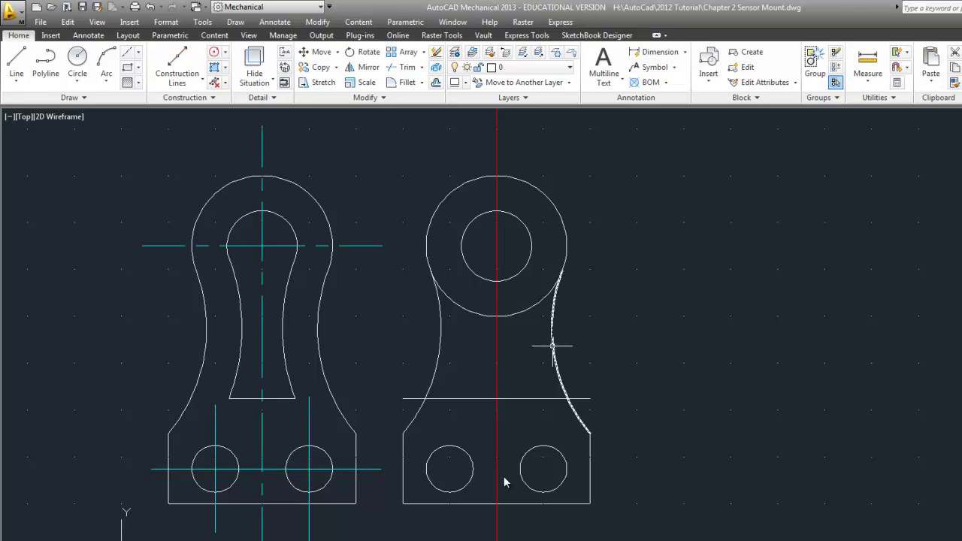
# Step: Draw a circle of radius 4.25 centered on the center of the new mount's right side arc
pyautogui.press('c')
pyautogui.press('Return')
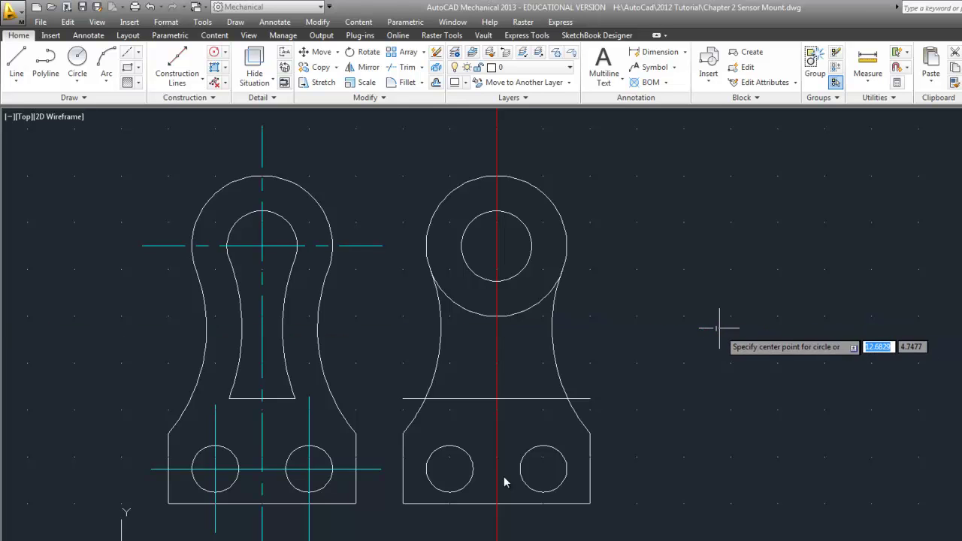
pyautogui.click(716, 328)
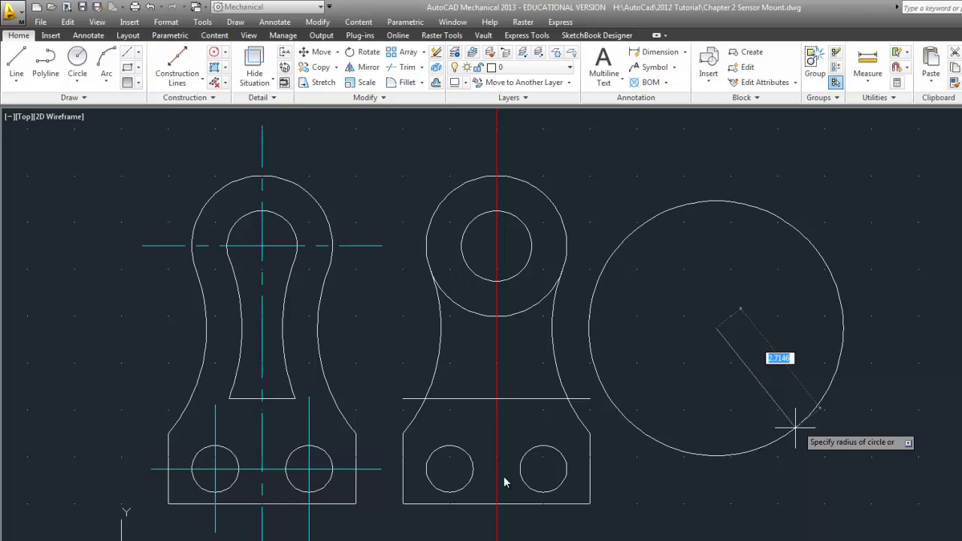
pyautogui.press('BackSpace')
pyautogui.press('Return')
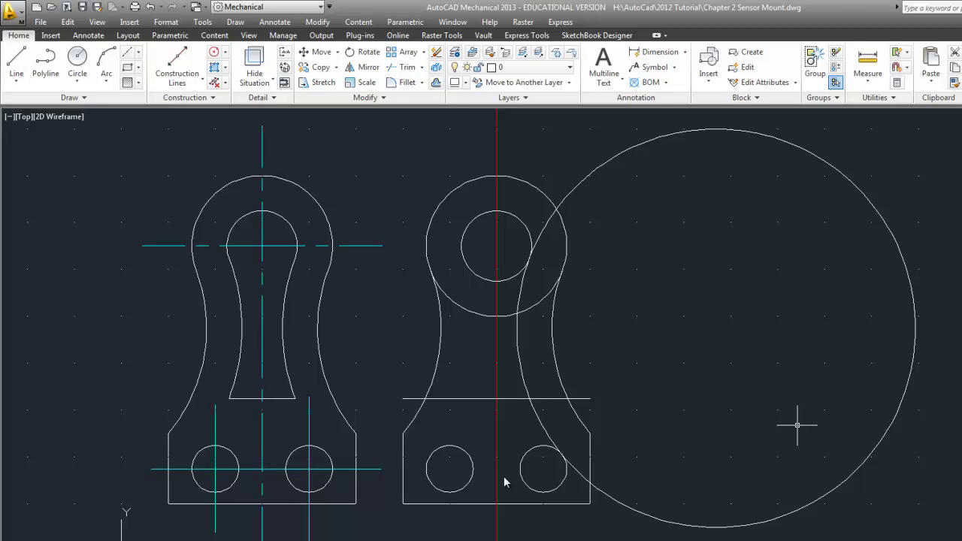
# Step: Draw a circle of radius 4.25 centered on the center of the new mount's left side arc
pyautogui.press('Return')
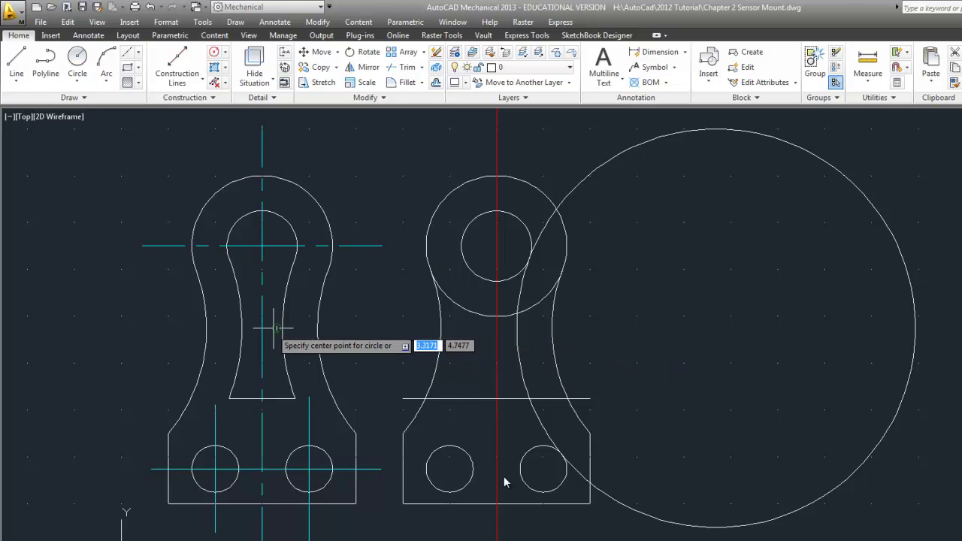
pyautogui.click(277, 327)
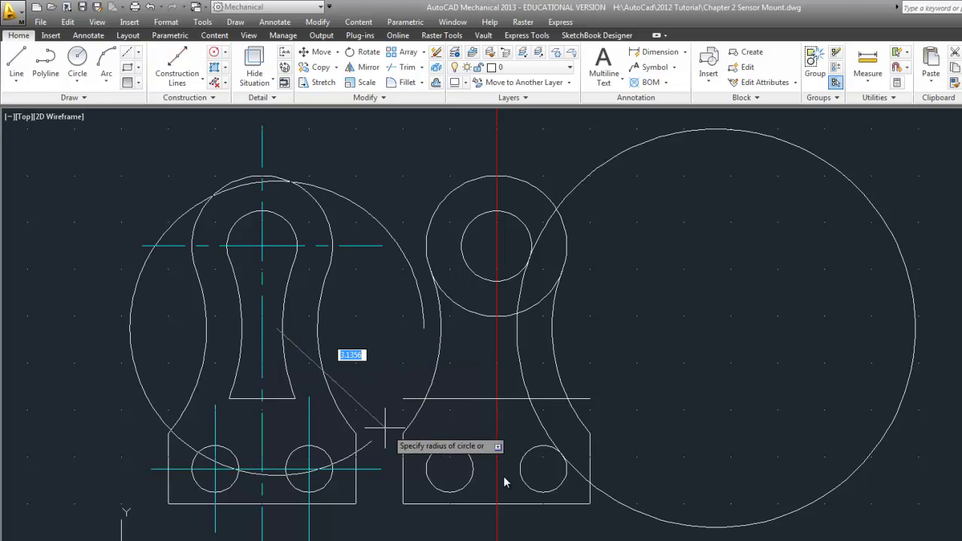
pyautogui.press('BackSpace')
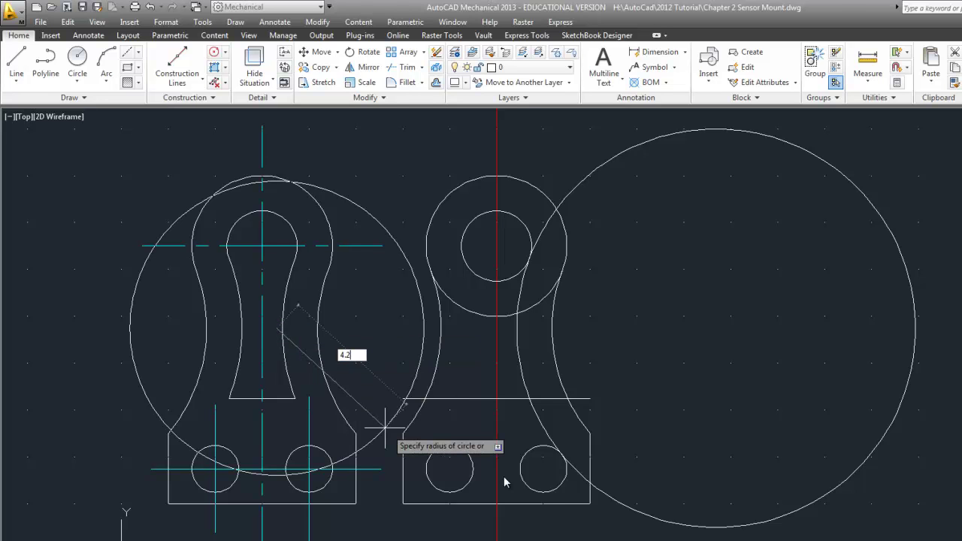
pyautogui.press('Return')
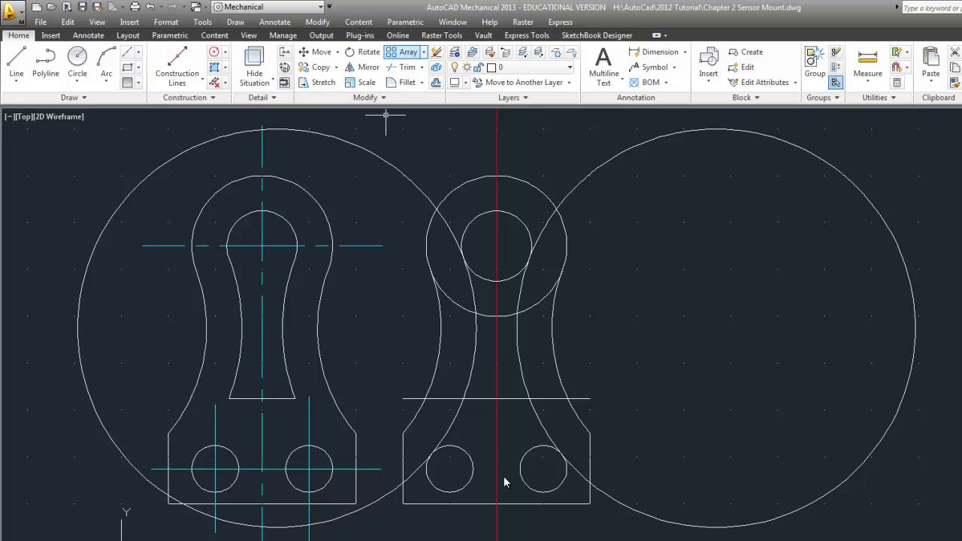
# Step: Trim both 4.25 radius circles to the slot arcs between the inner head circle and the horizontal line above the base
pyautogui.click(404, 67)
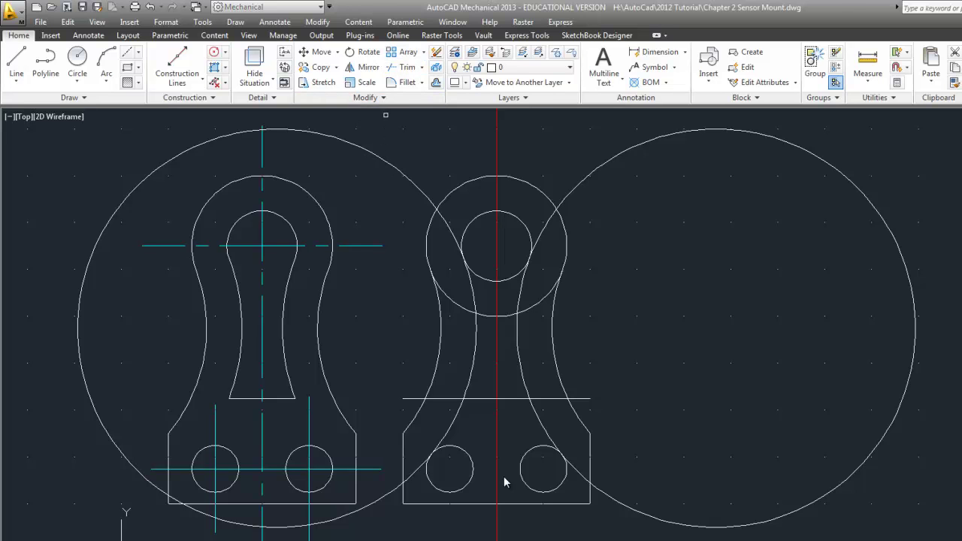
pyautogui.click(484, 399)
pyautogui.click(468, 224)
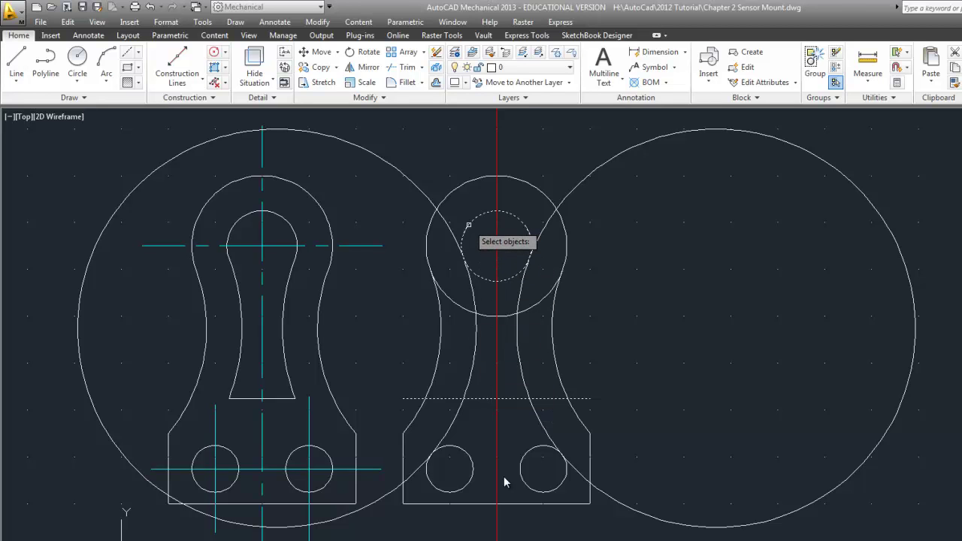
pyautogui.press('Return')
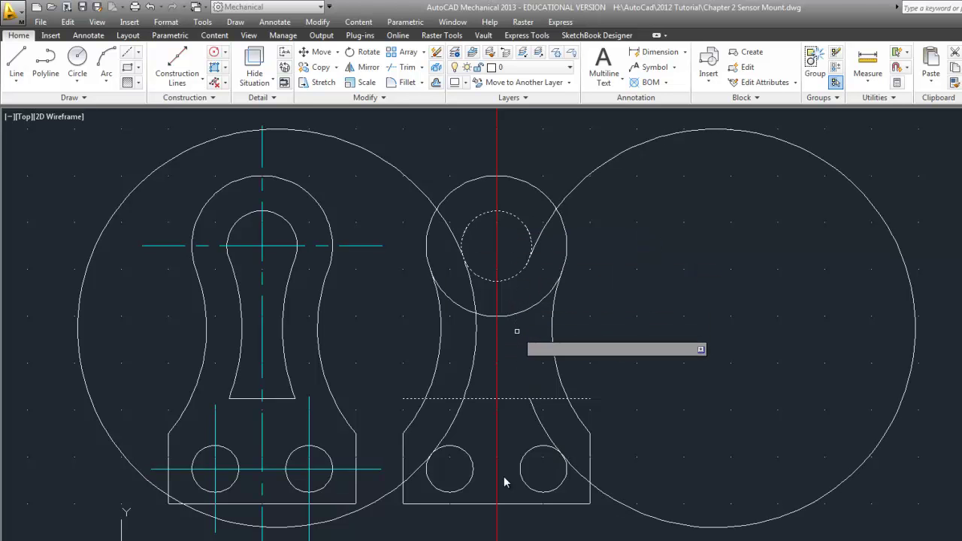
pyautogui.click(572, 194)
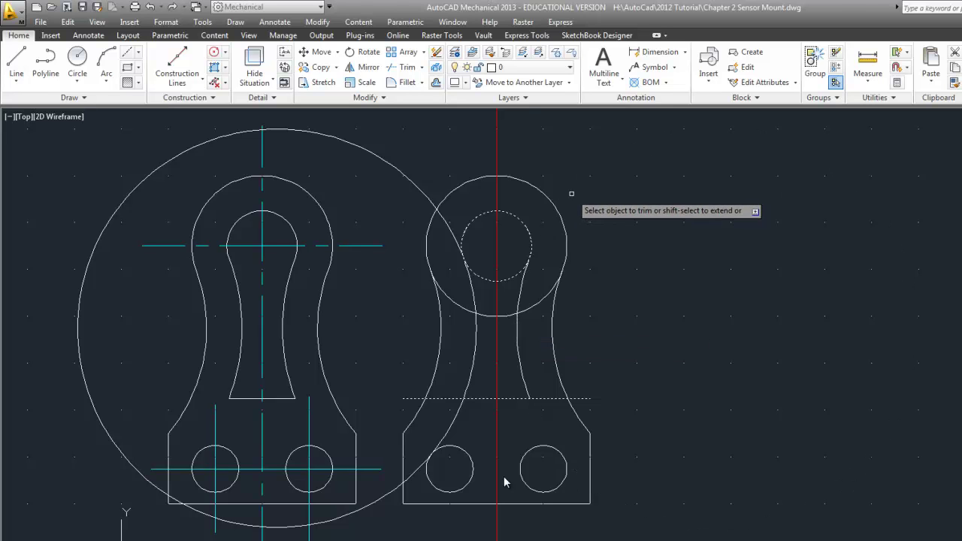
pyautogui.click(405, 175)
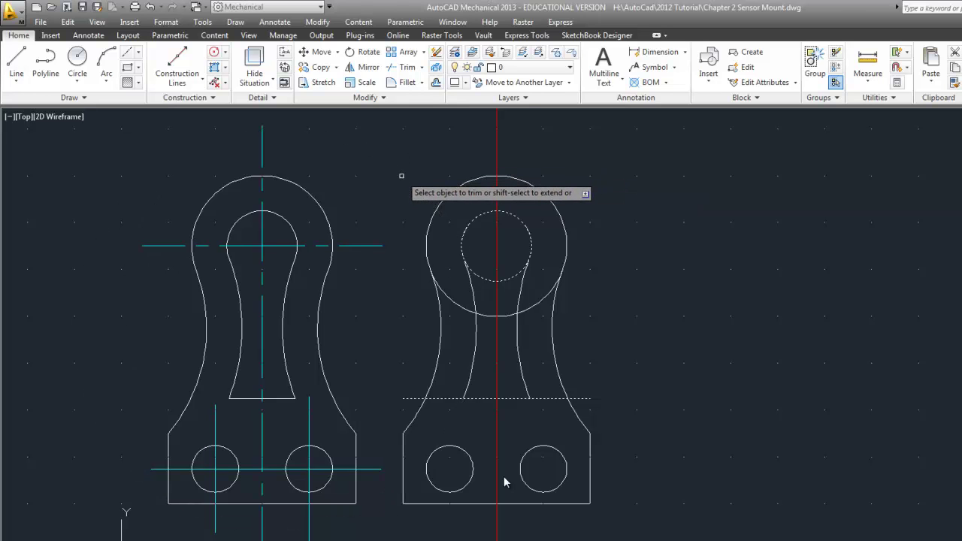
pyautogui.press('Return')
# Step: Trim the inner head circle's lower part and both outer ends of the horizontal line back to the two slot arcs
pyautogui.click(403, 67)
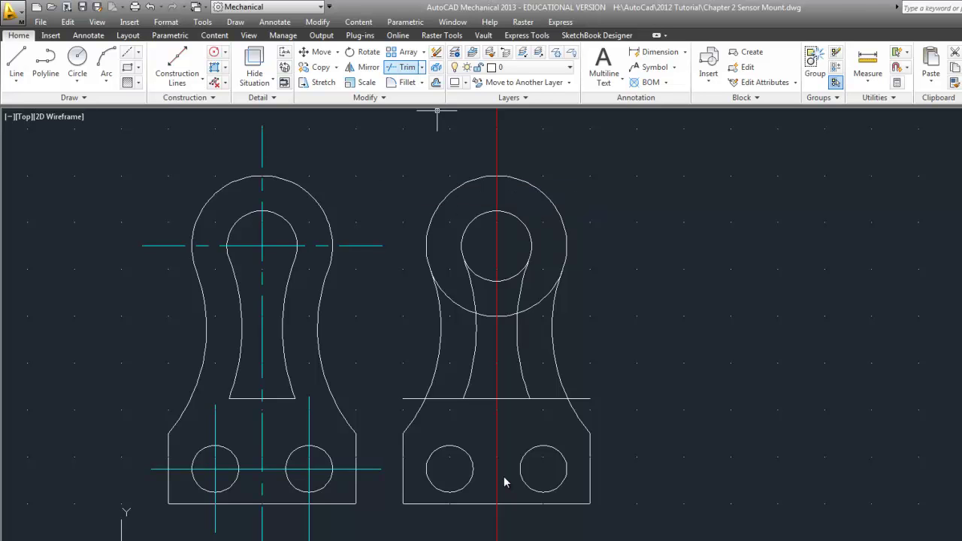
pyautogui.click(469, 372)
pyautogui.click(524, 382)
pyautogui.press('Return')
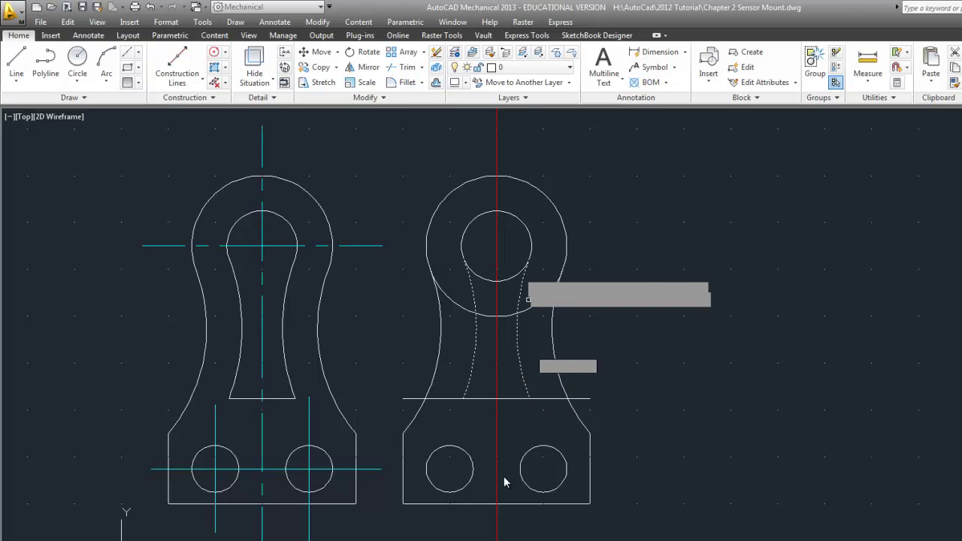
pyautogui.click(485, 278)
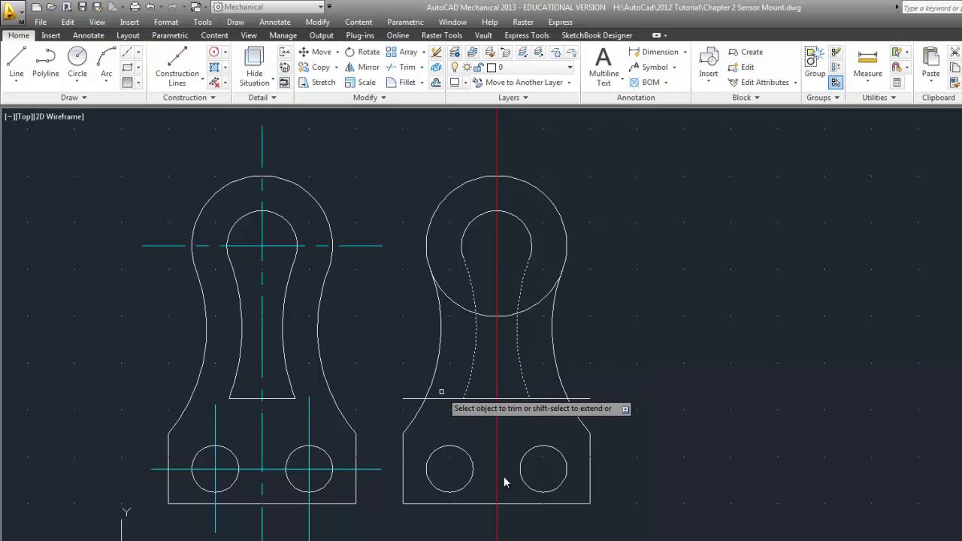
pyautogui.click(443, 398)
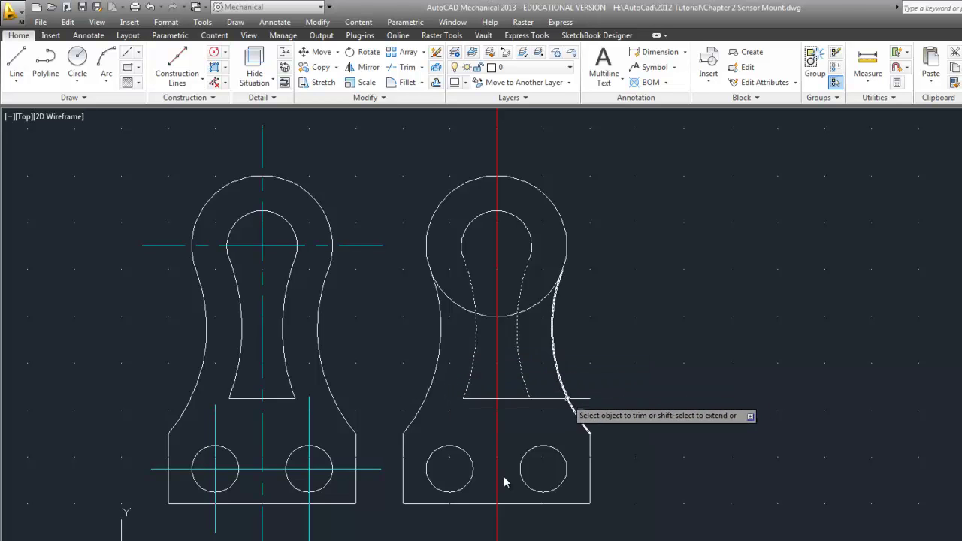
pyautogui.click(551, 398)
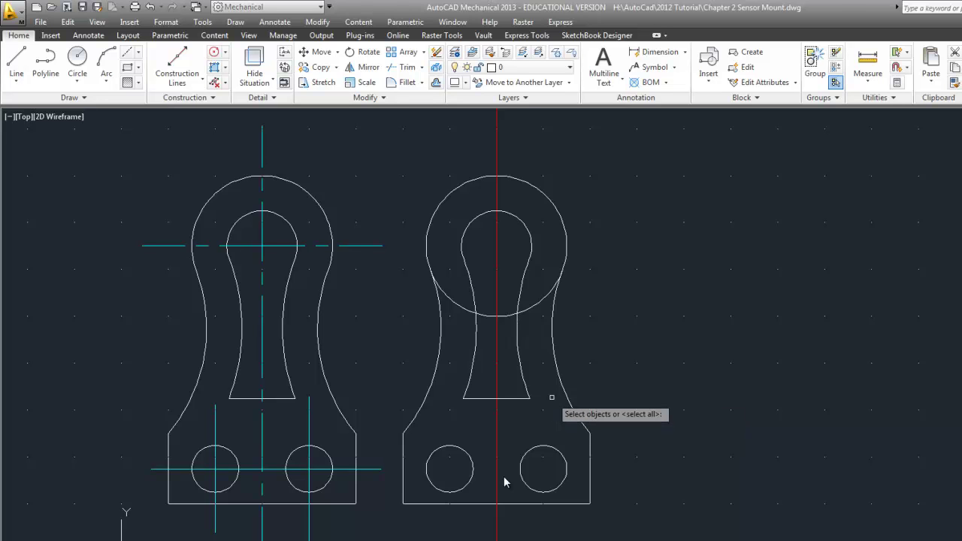
# Step: Trim away the lower part of the new mount's outer head circle between its two outer side arcs
pyautogui.press('Return')
pyautogui.press('Return')
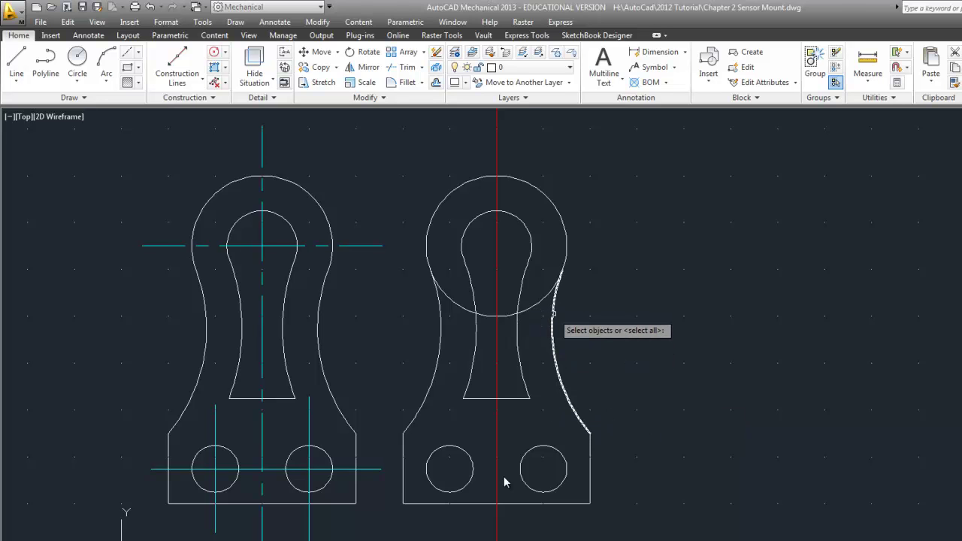
pyautogui.click(554, 313)
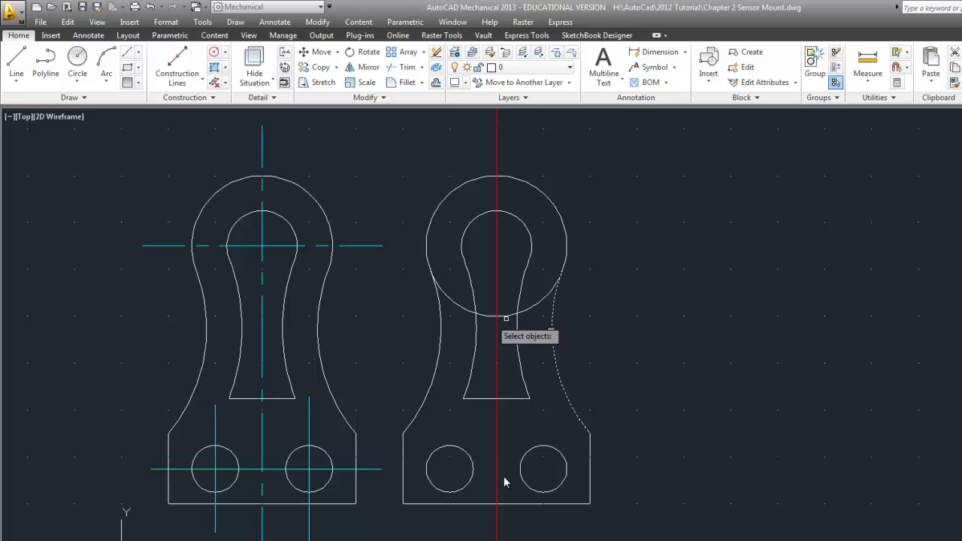
pyautogui.click(443, 321)
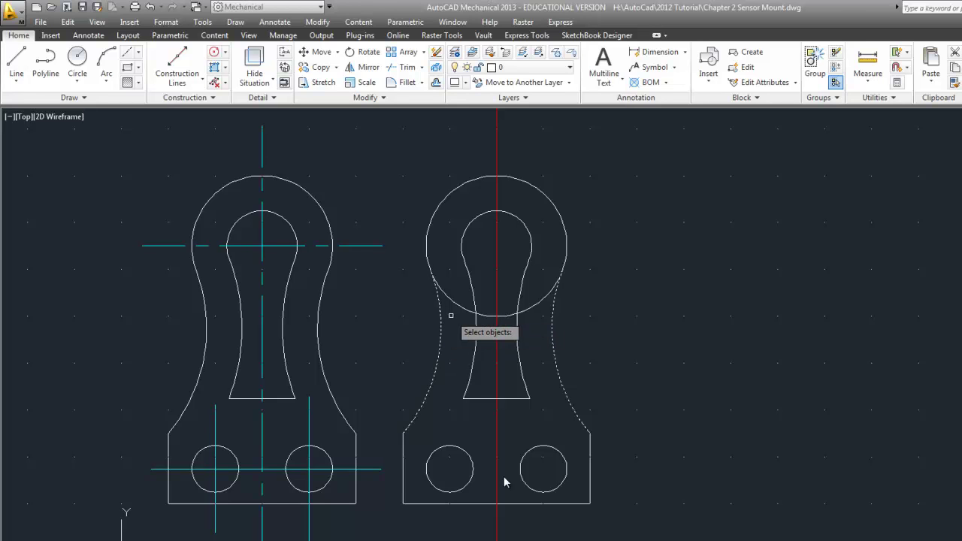
pyautogui.press('Return')
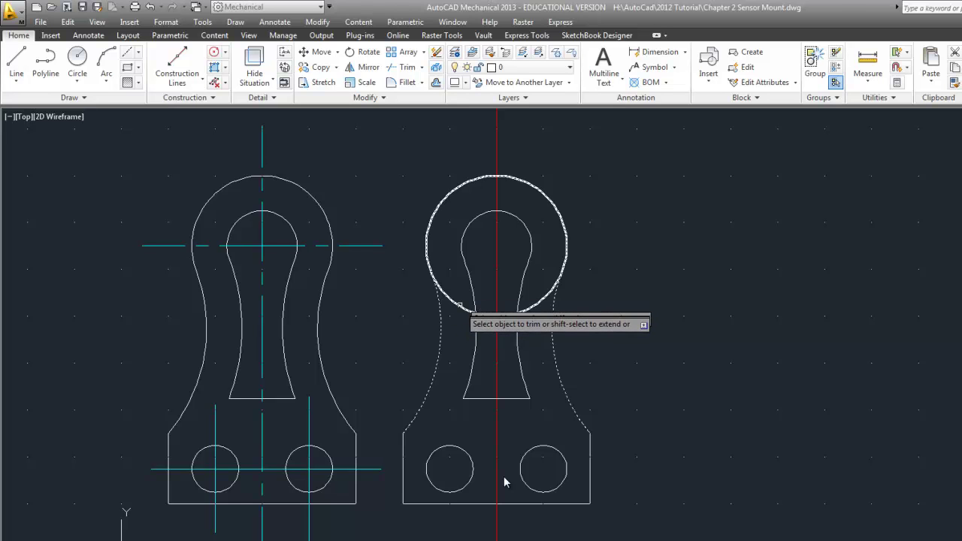
pyautogui.click(459, 305)
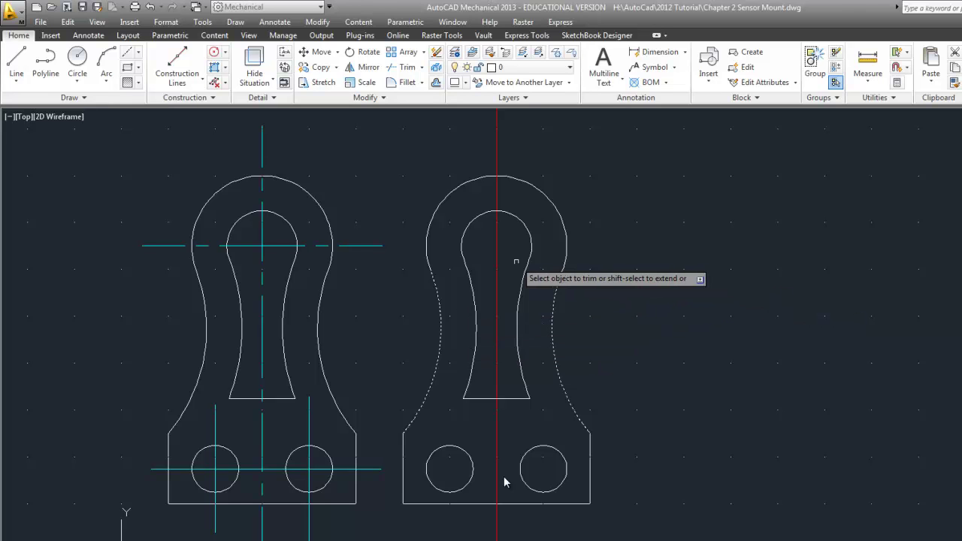
pyautogui.press('Return')
# Step: Delete the red vertical construction line running through the middle of the new mount
pyautogui.press('Return')
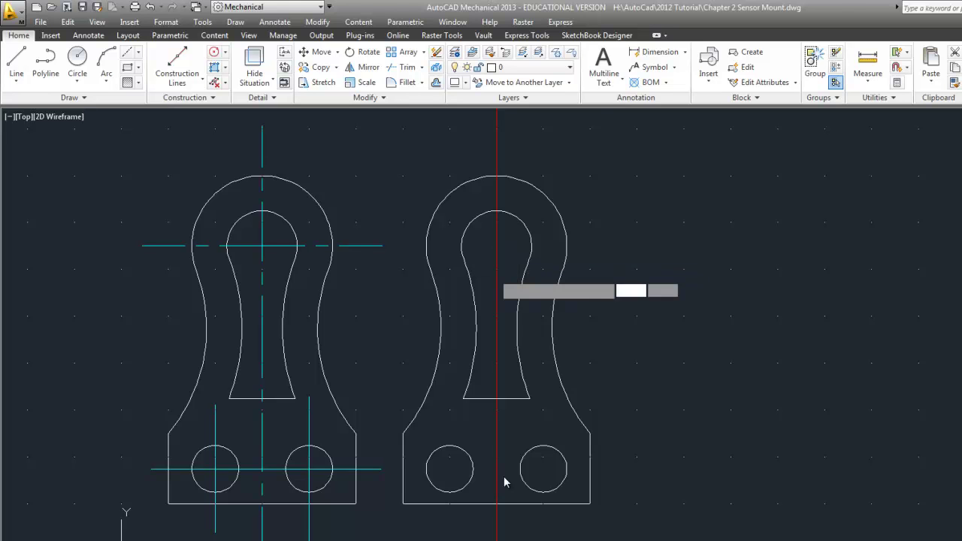
pyautogui.click(499, 270)
pyautogui.press('Escape')
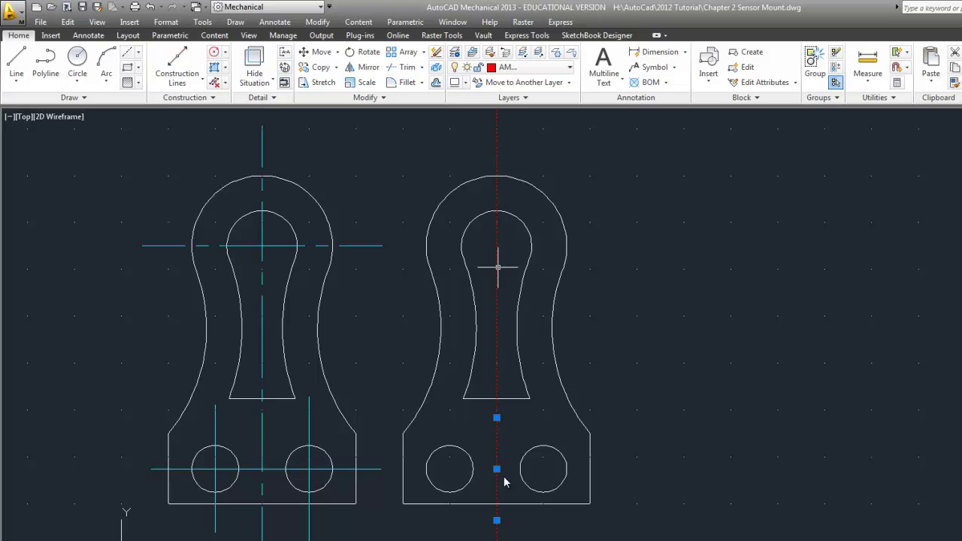
pyautogui.press('Delete')
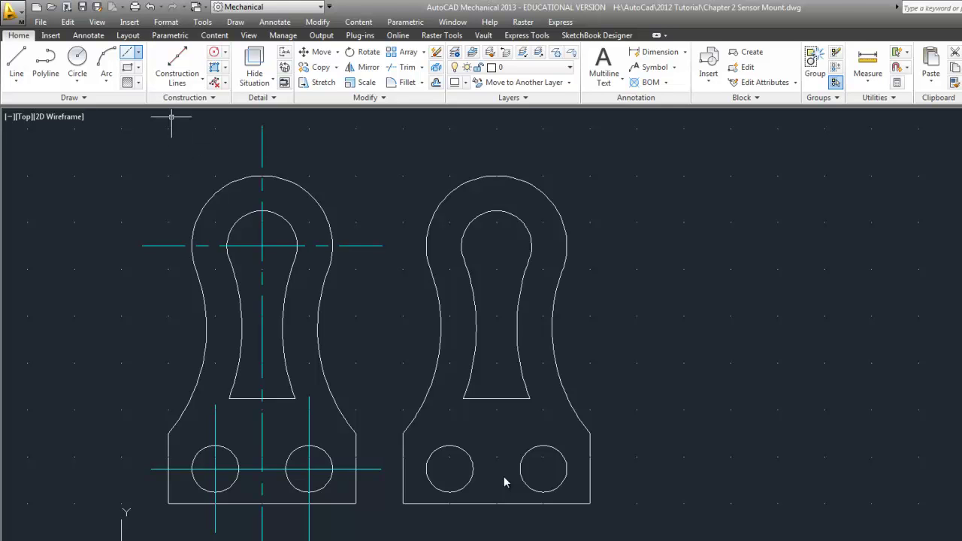
# Step: Add a centerline cross at the center of the new mount's head arcs, with a diameter of about 3.61
pyautogui.click(138, 52)
pyautogui.click(138, 52)
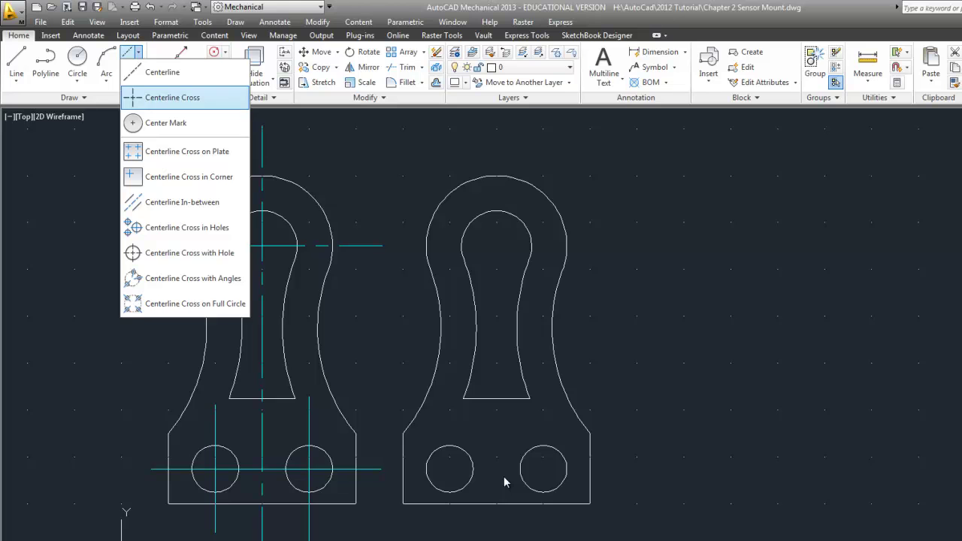
pyautogui.press('Return')
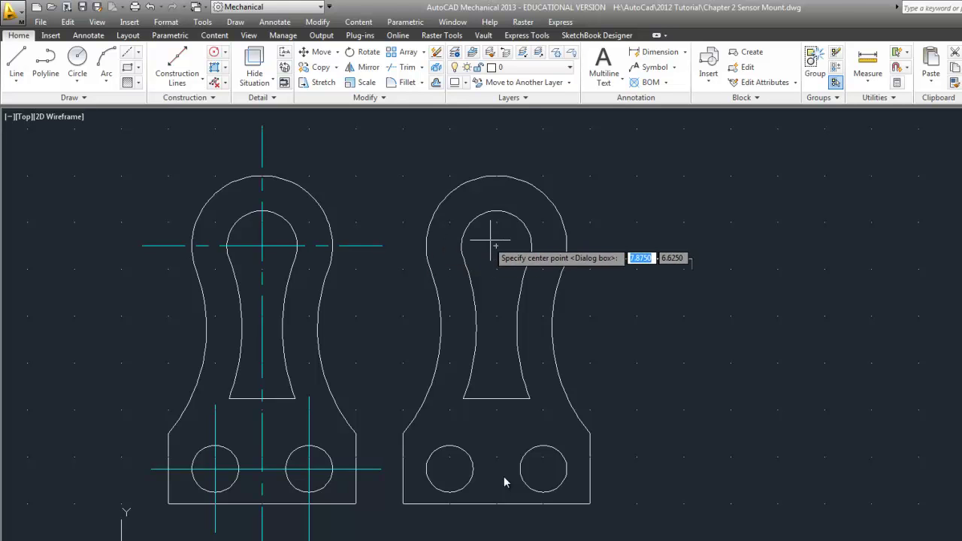
pyautogui.click(496, 245)
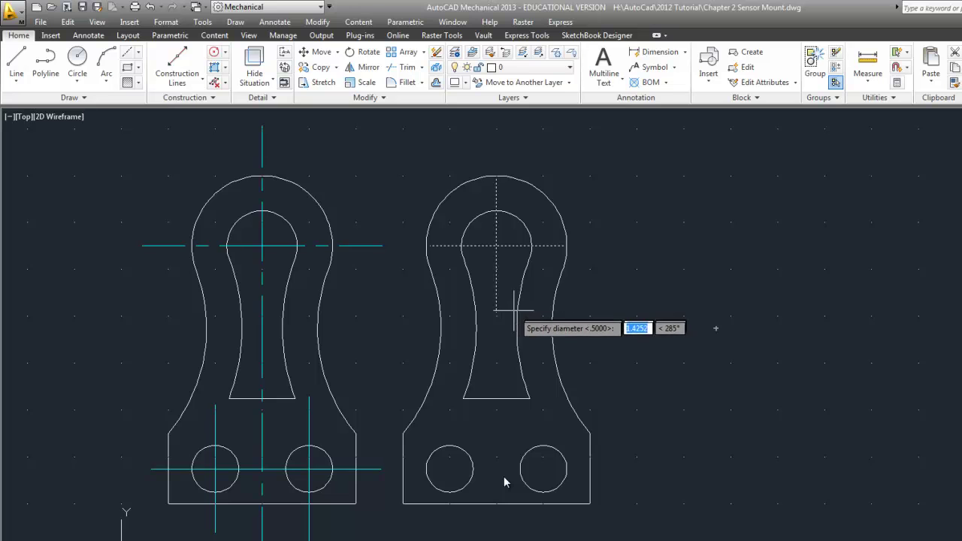
pyautogui.click(513, 321)
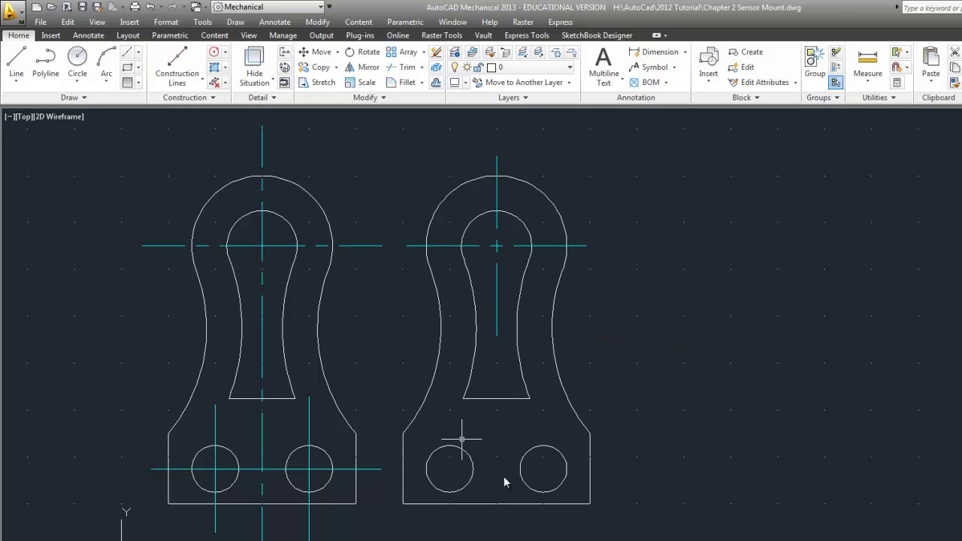
# Step: Add a centerline cross at the center of each of the two holes in the new mount's base, extending beyond the hole edges
pyautogui.press('space')
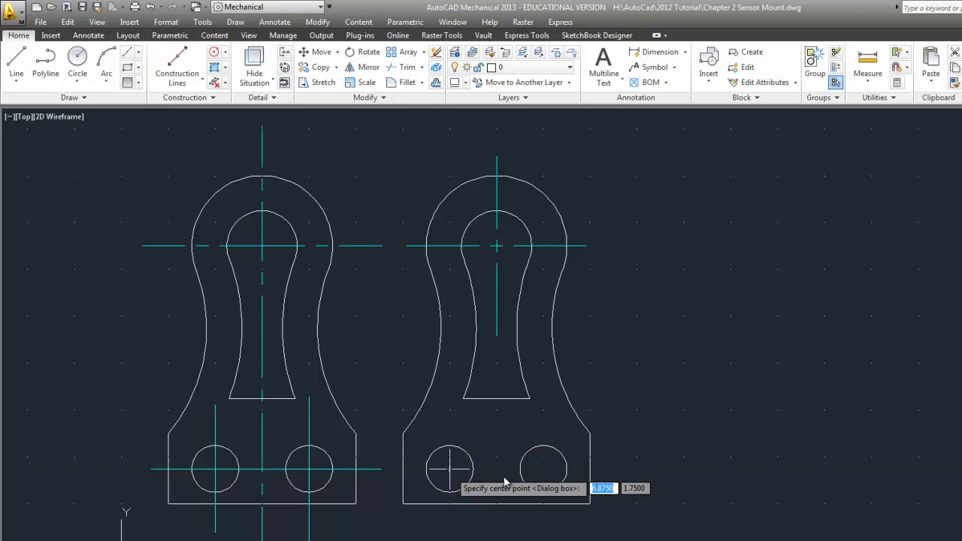
pyautogui.click(450, 469)
pyautogui.write('d')
pyautogui.press('Return')
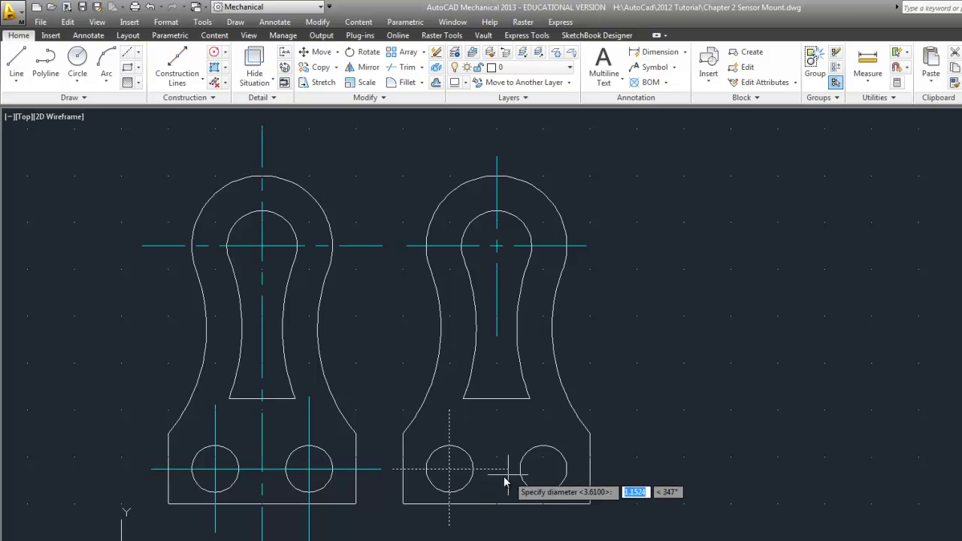
pyautogui.press('Return')
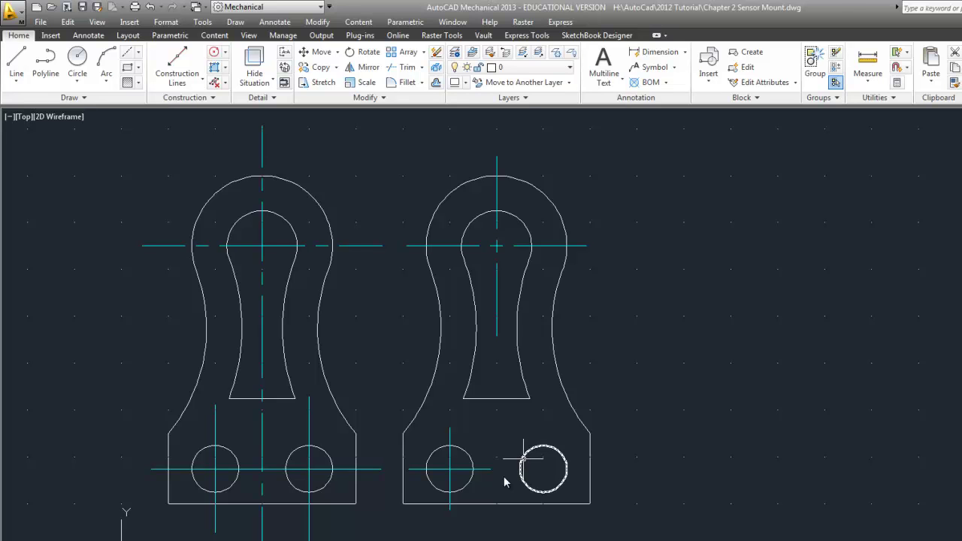
pyautogui.press('Return')
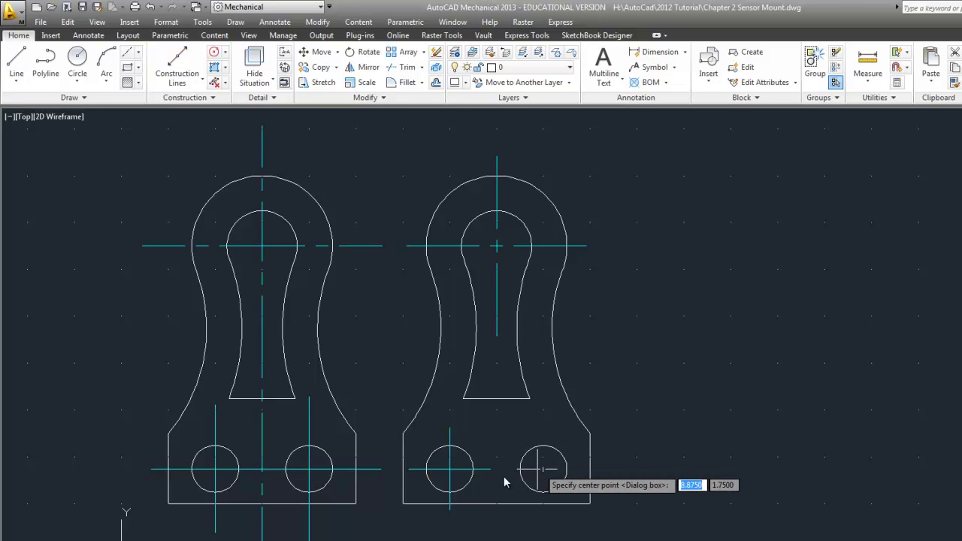
pyautogui.click(542, 469)
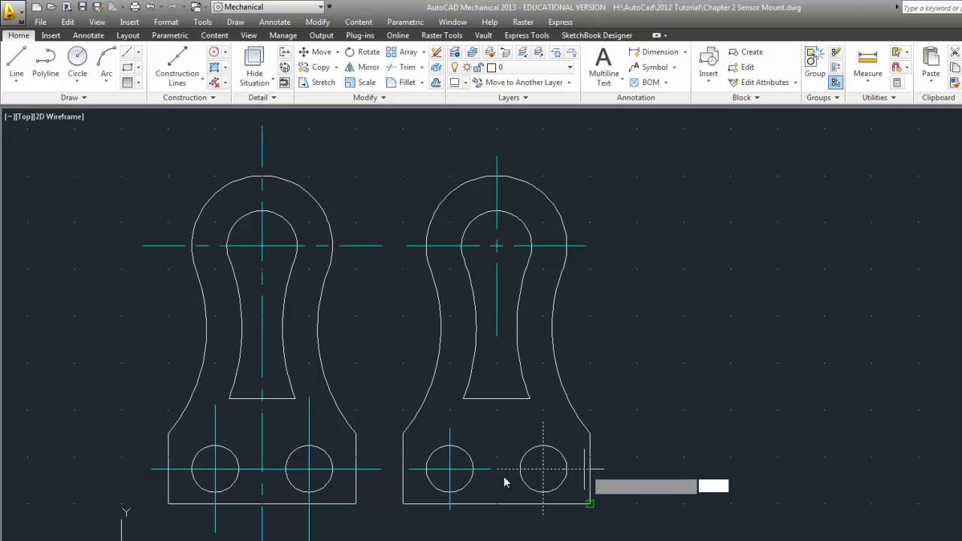
pyautogui.press('Return')
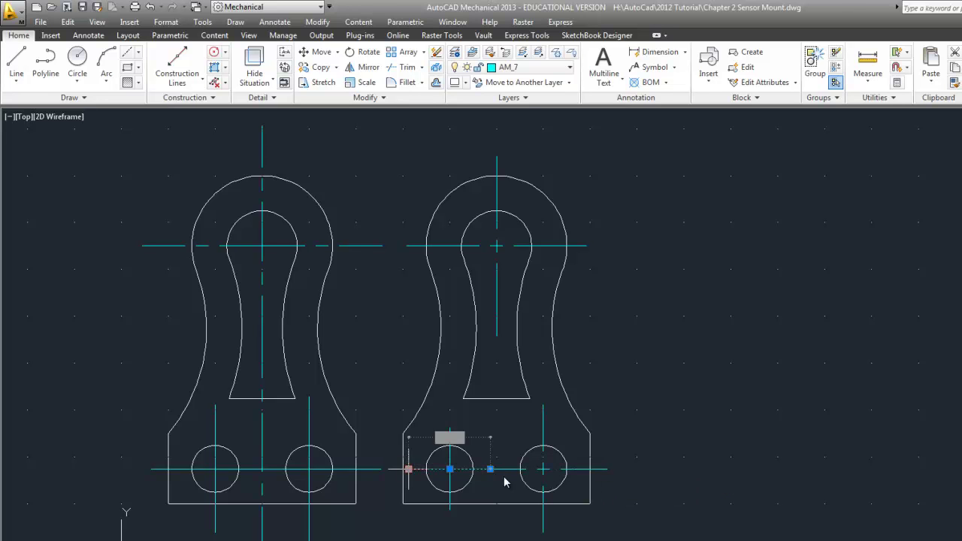
# Step: Lengthen the new mount's vertical head centerline straight down past the base by about 4.34, to about 8.17 long
pyautogui.click(409, 469)
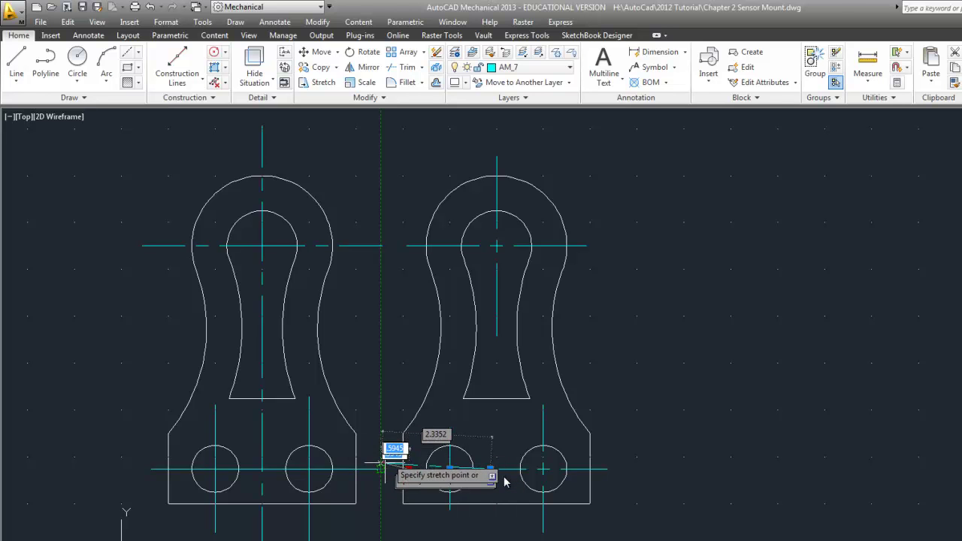
pyautogui.press('Escape')
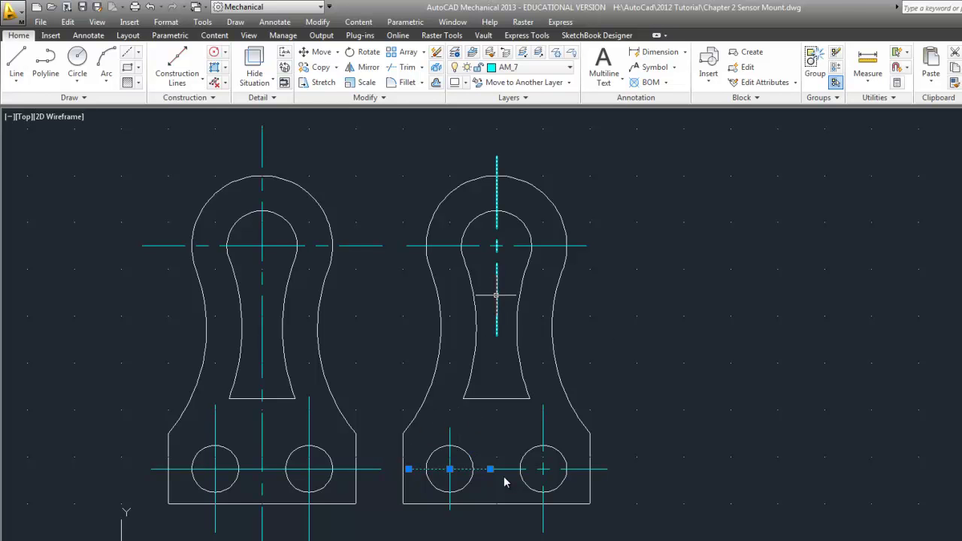
pyautogui.click(496, 296)
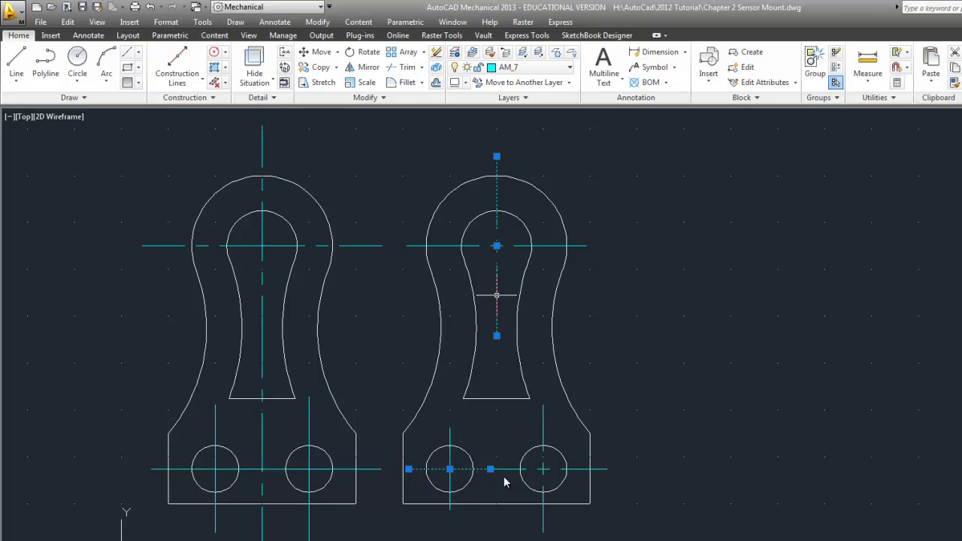
pyautogui.click(496, 336)
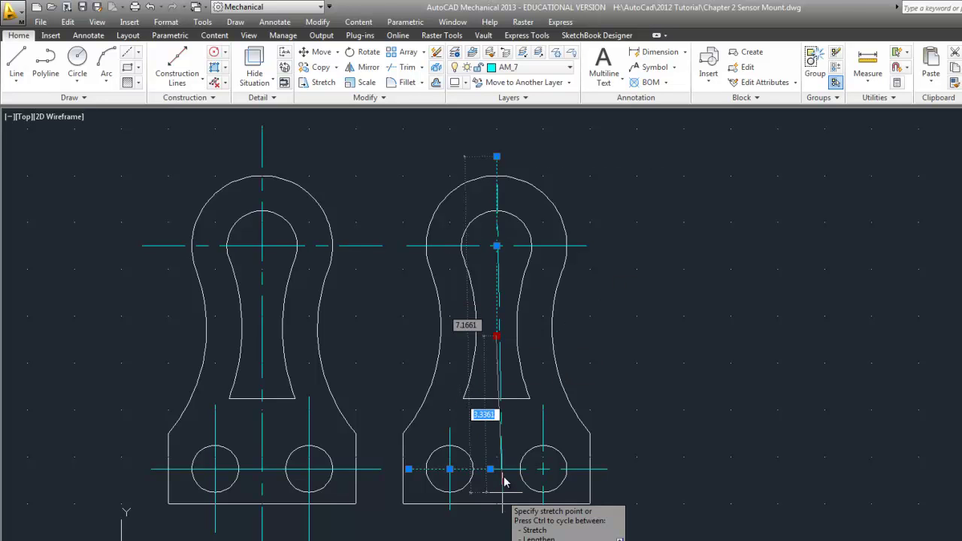
pyautogui.press('ctrl')
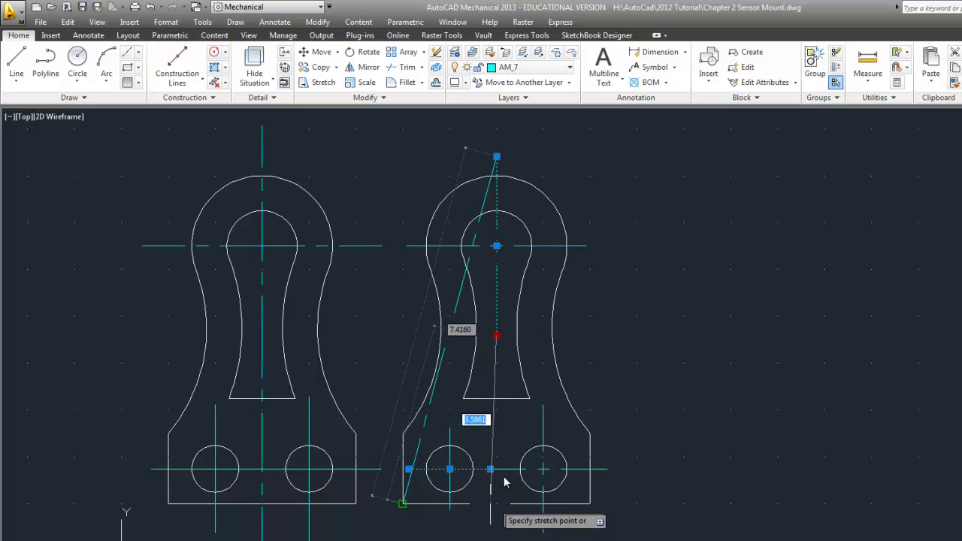
pyautogui.press('ctrl')
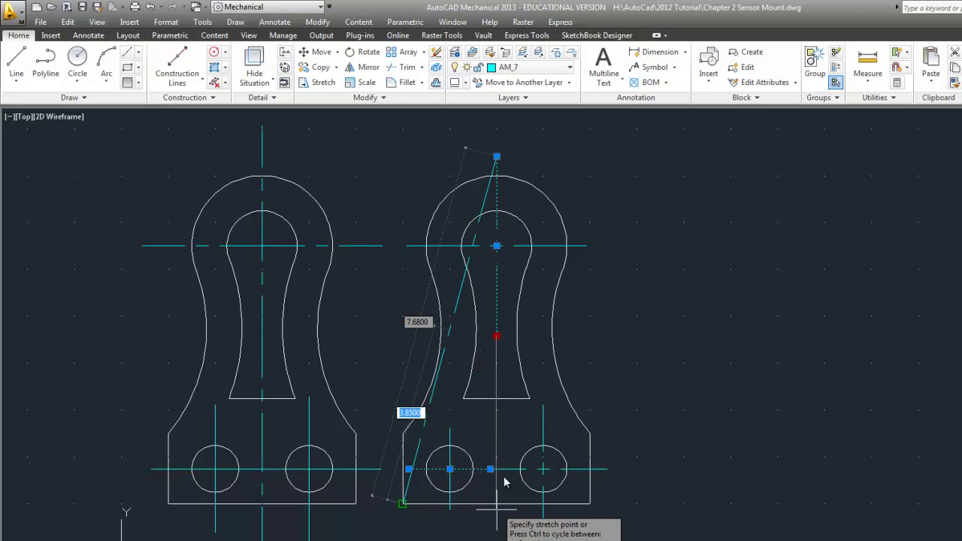
pyautogui.press('ctrl')
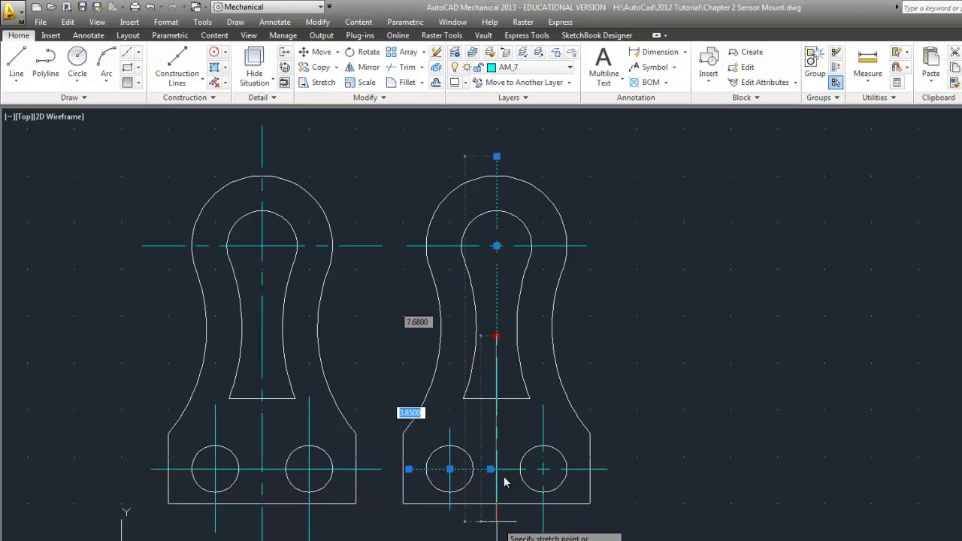
pyautogui.press('ctrl')
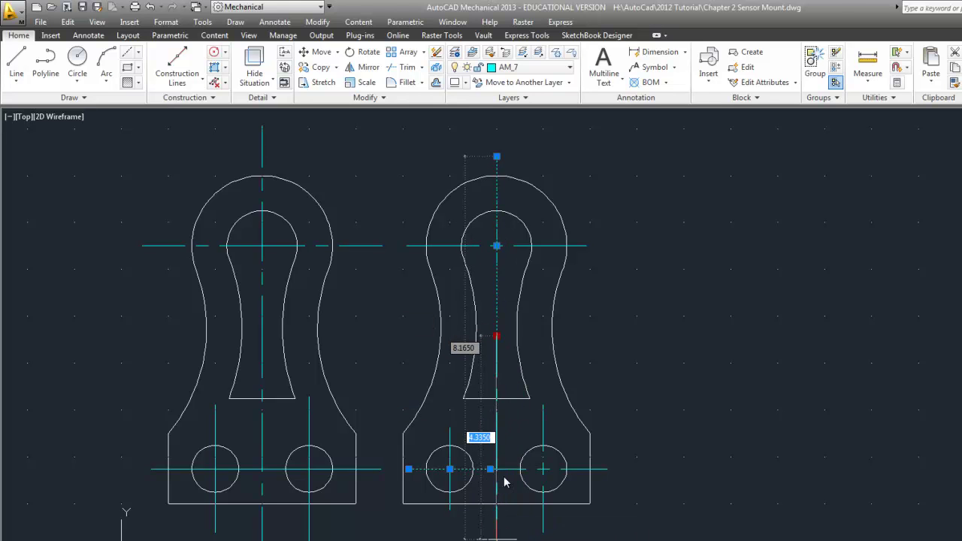
pyautogui.press('Return')
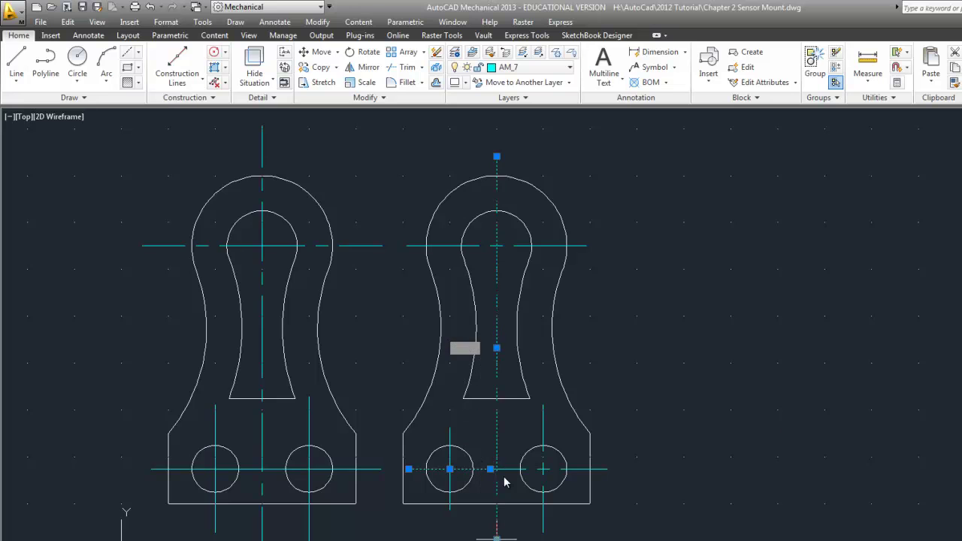
pyautogui.press('Escape')
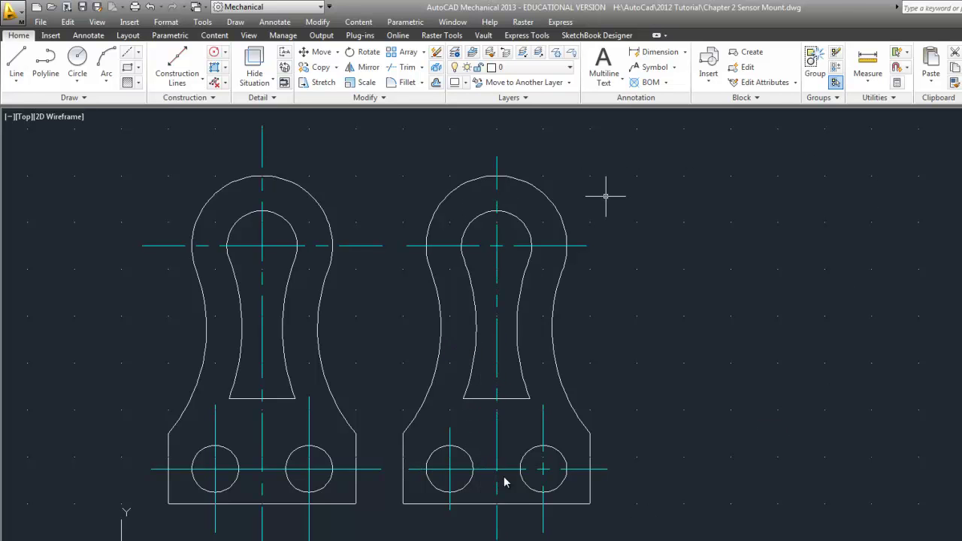